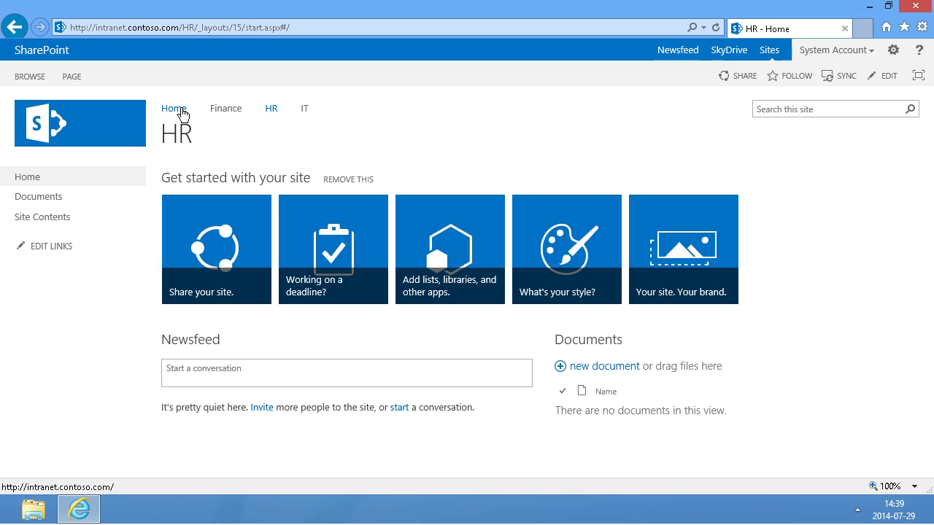
- Add a Calendar app named Events to the HR site
click(181, 111)
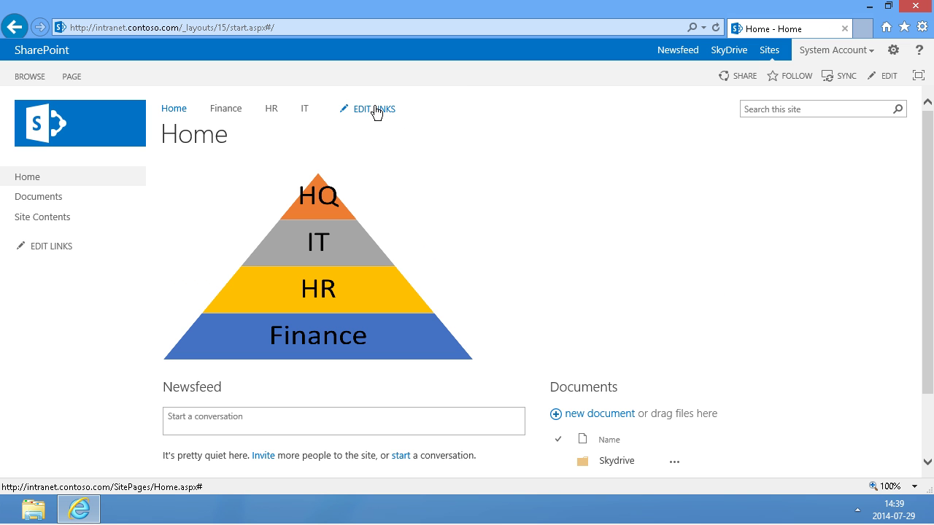
click(268, 111)
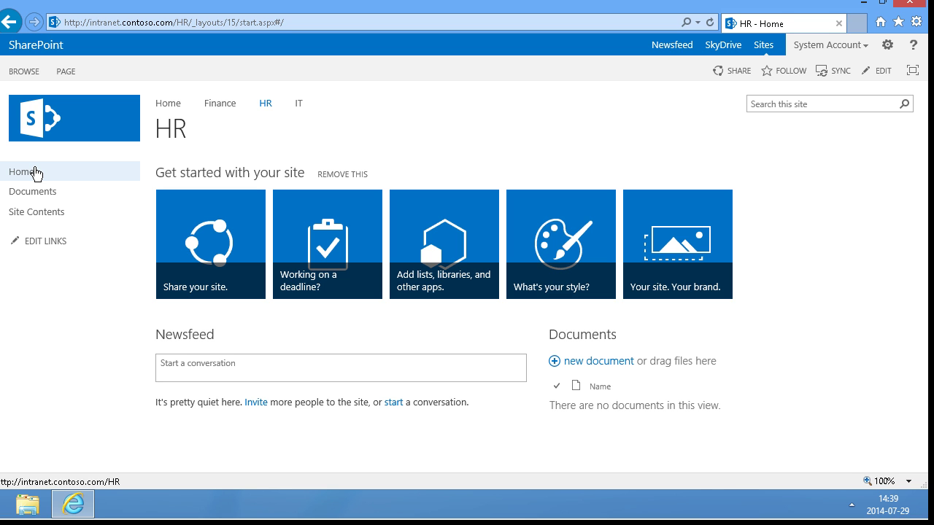
click(59, 219)
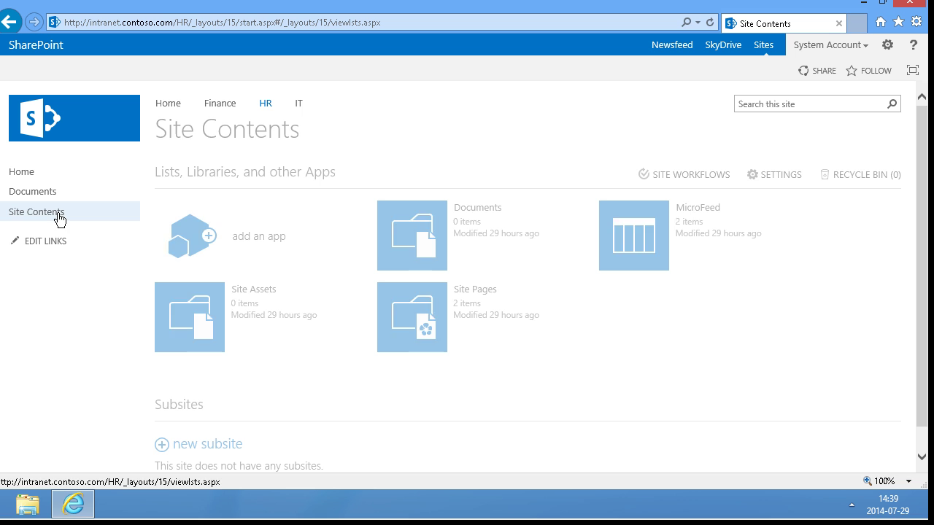
click(266, 244)
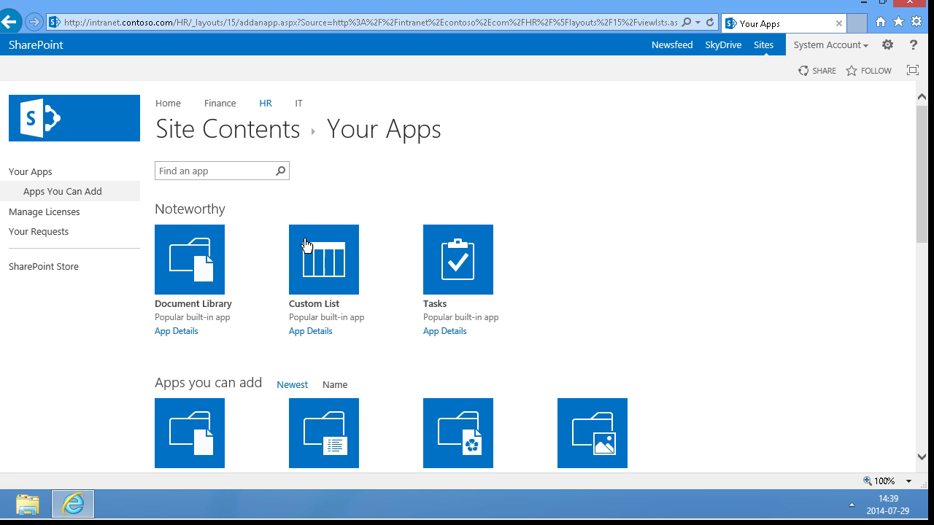
scroll(890, 315, down, 3)
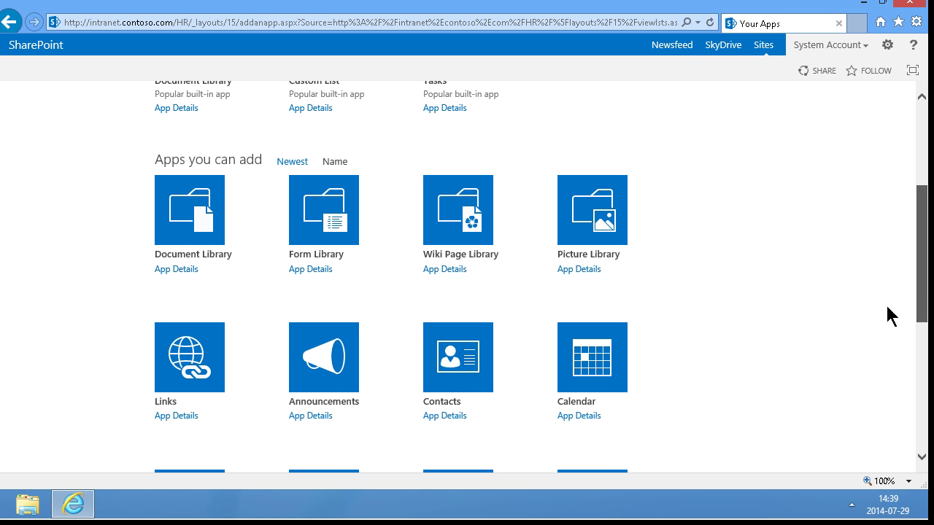
click(576, 368)
text(Events)
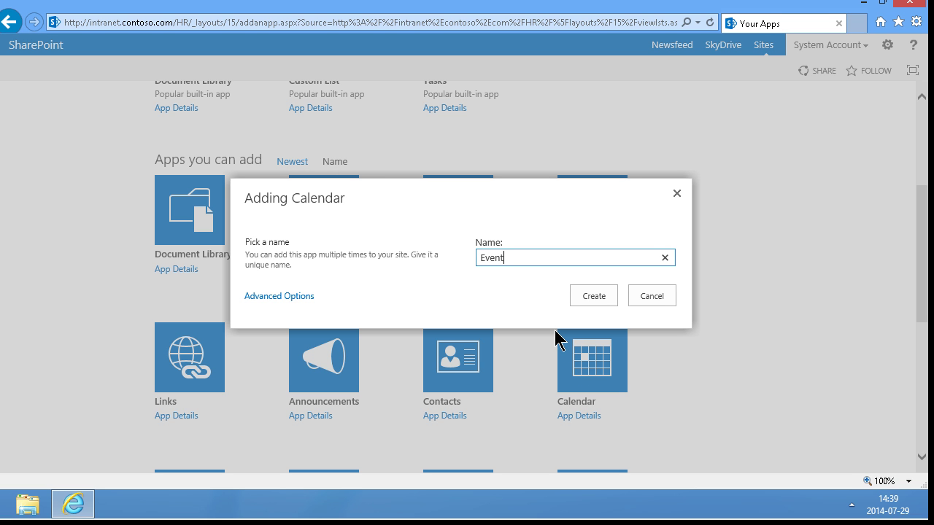
click(588, 298)
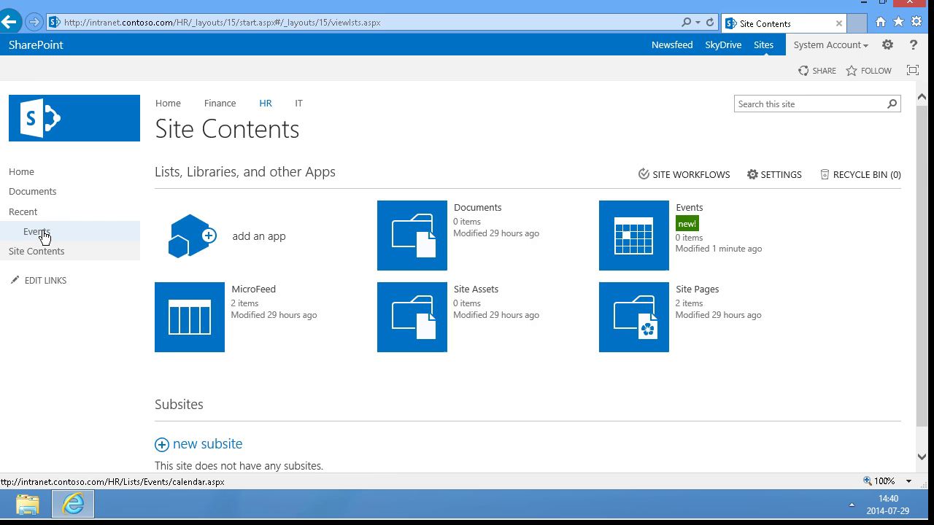
- Review the Events calendar's list name, description and navigation settings, and leave them without saving
click(41, 232)
click(126, 69)
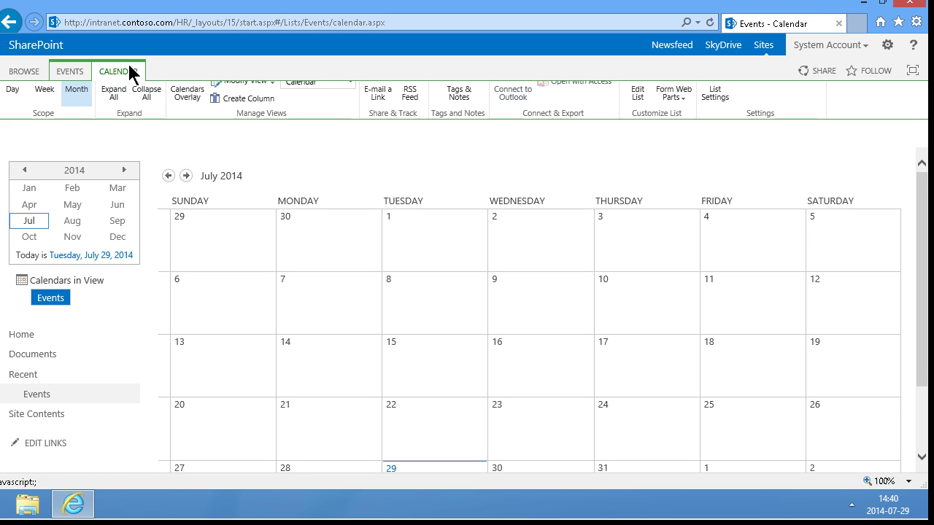
click(714, 113)
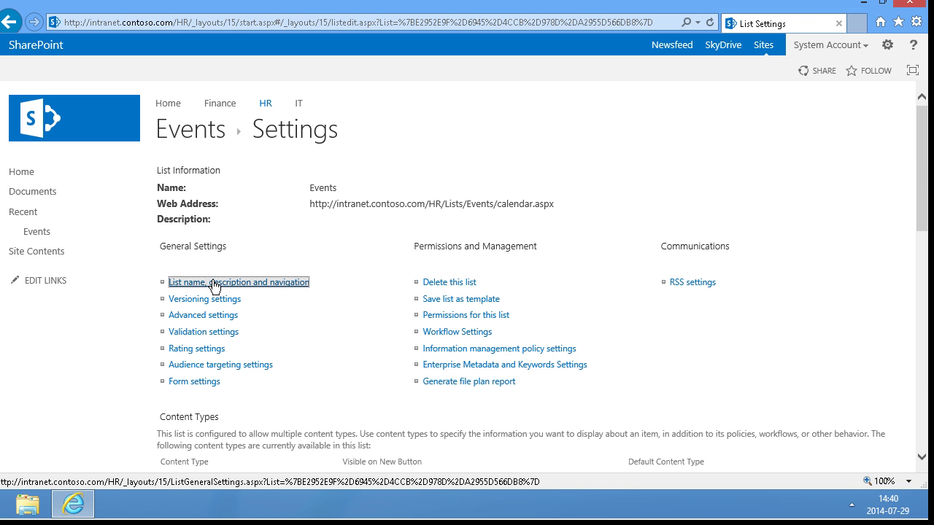
click(214, 283)
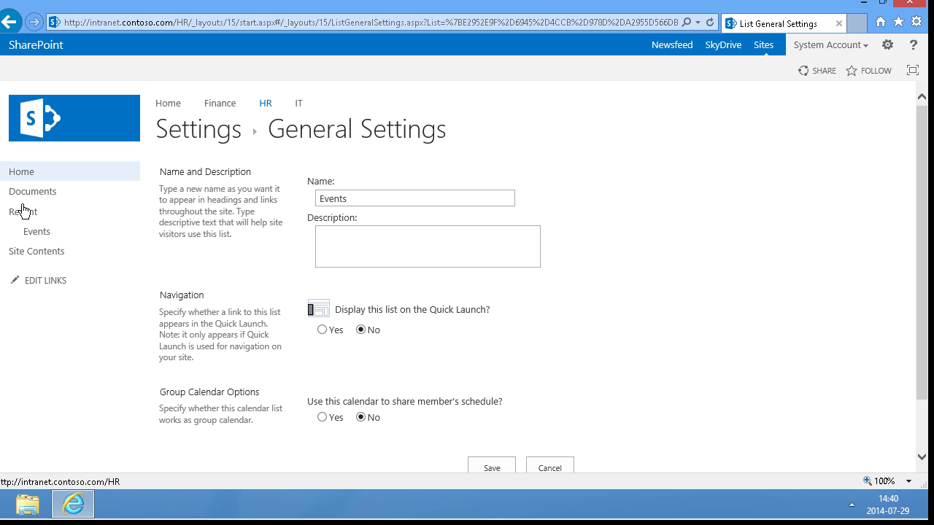
click(552, 469)
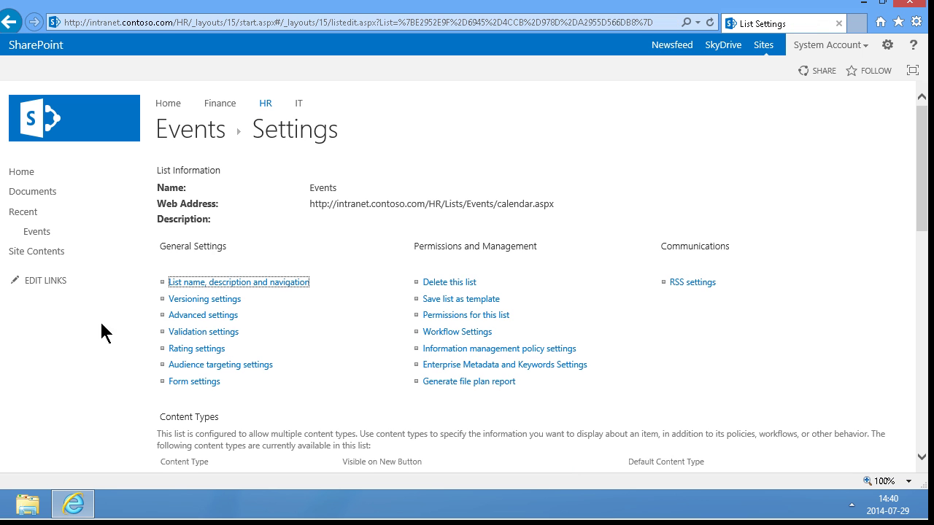
- Move the Events link between Home and Documents in the HR site's Quick Launch and save the order
click(45, 282)
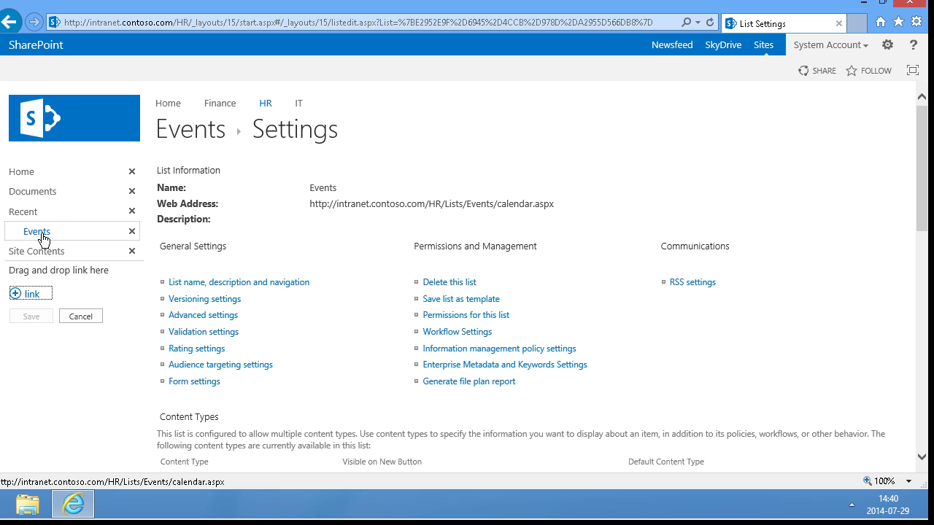
drag(42, 239, 26, 188)
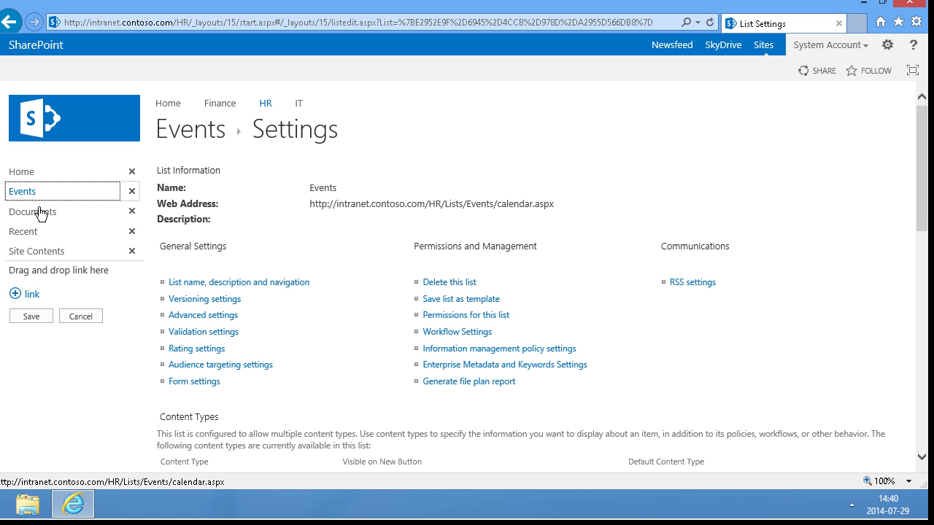
click(31, 317)
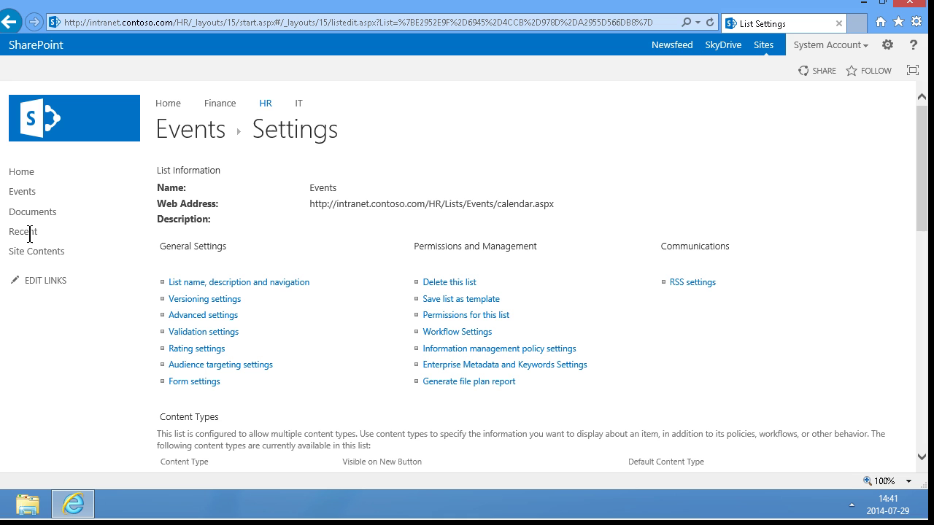
click(45, 283)
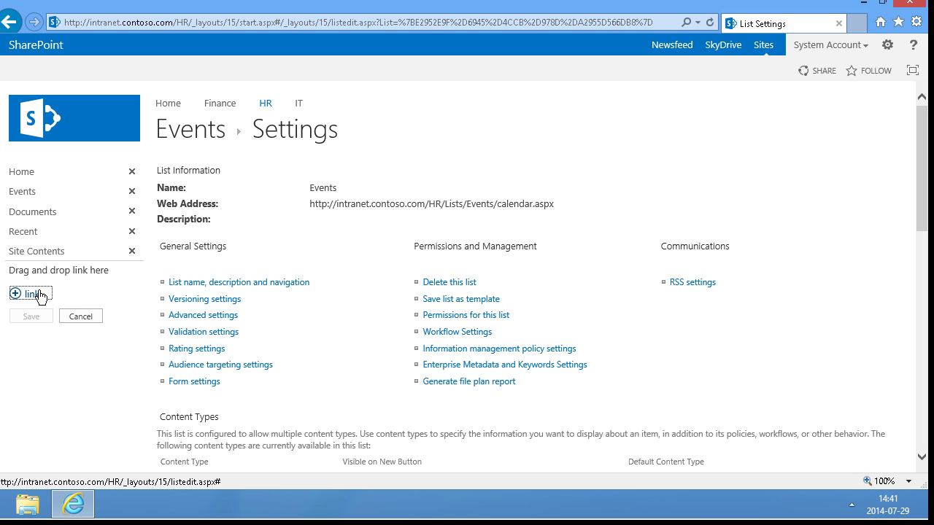
click(32, 294)
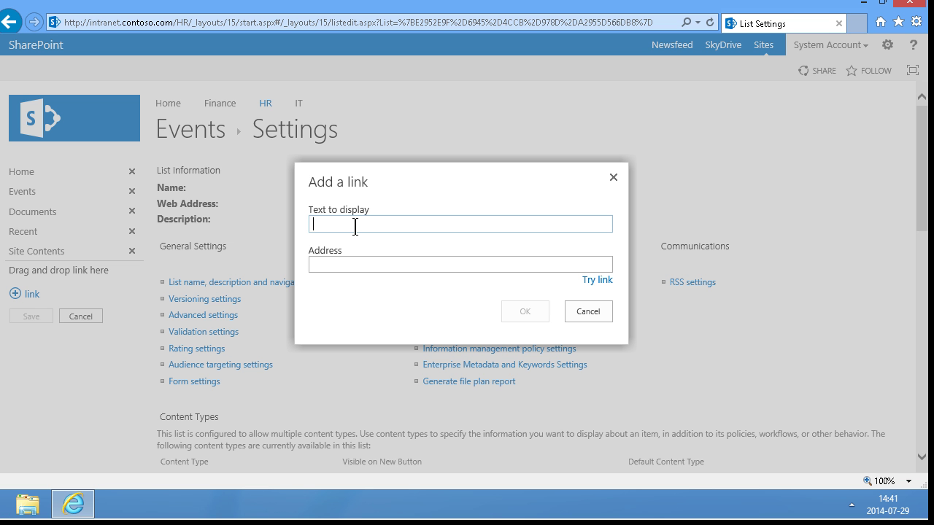
text(kalmstrom)
key(Tab)
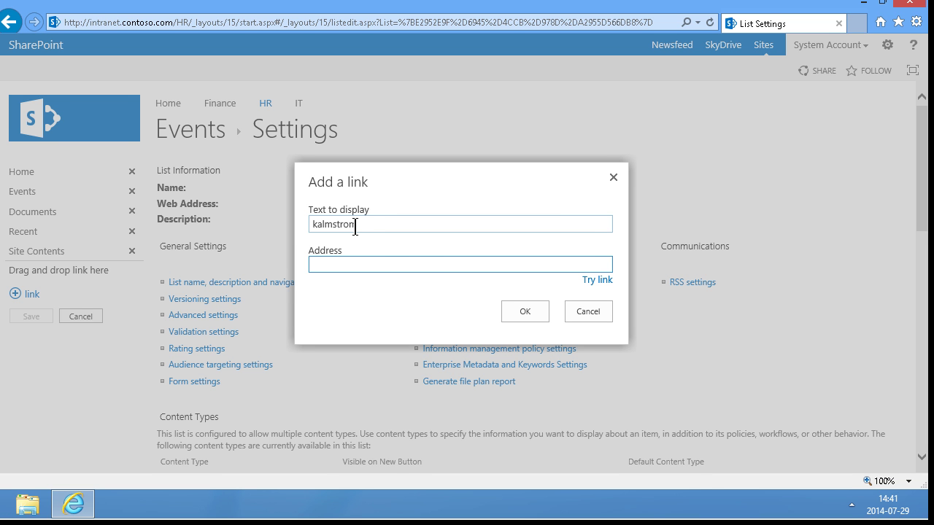
text(http://www.kalmstrom.com)
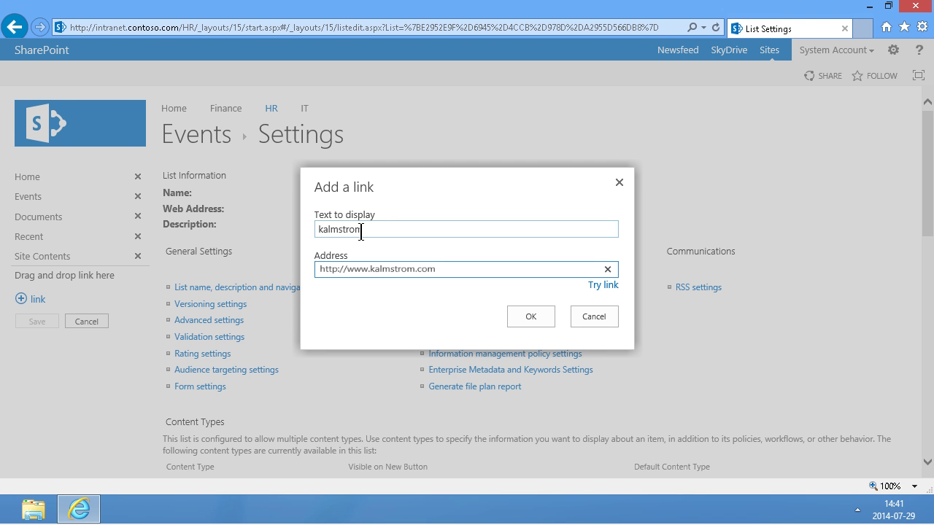
click(530, 316)
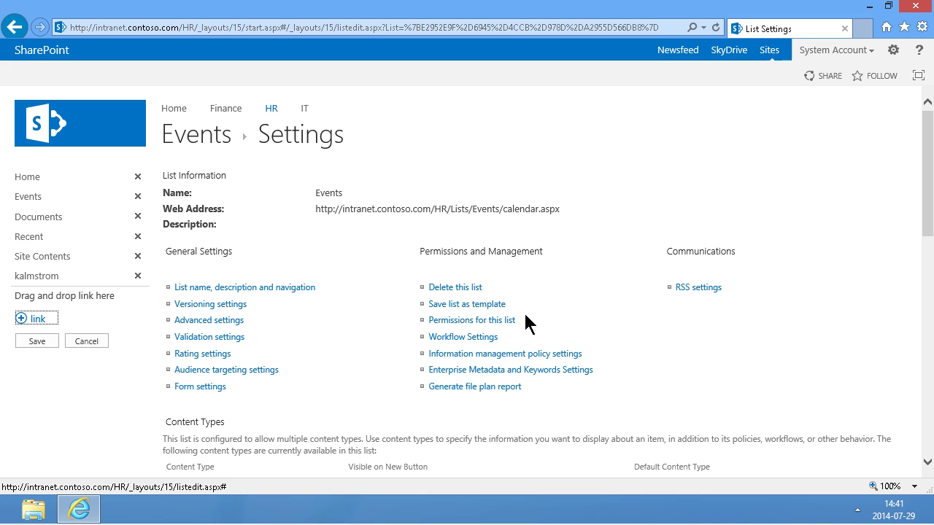
click(37, 341)
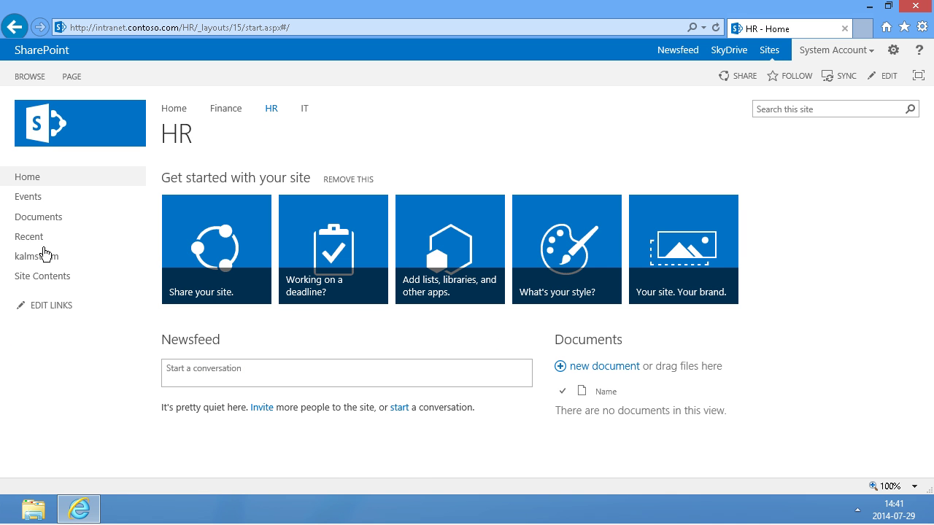
click(45, 257)
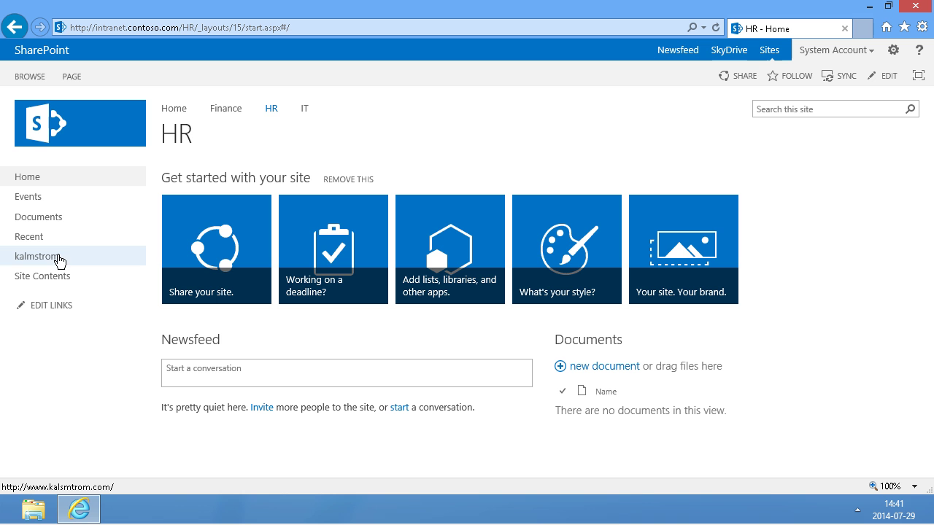
- Activate the SharePoint Server Publishing Infrastructure feature in the top-level site's site collection features
click(175, 111)
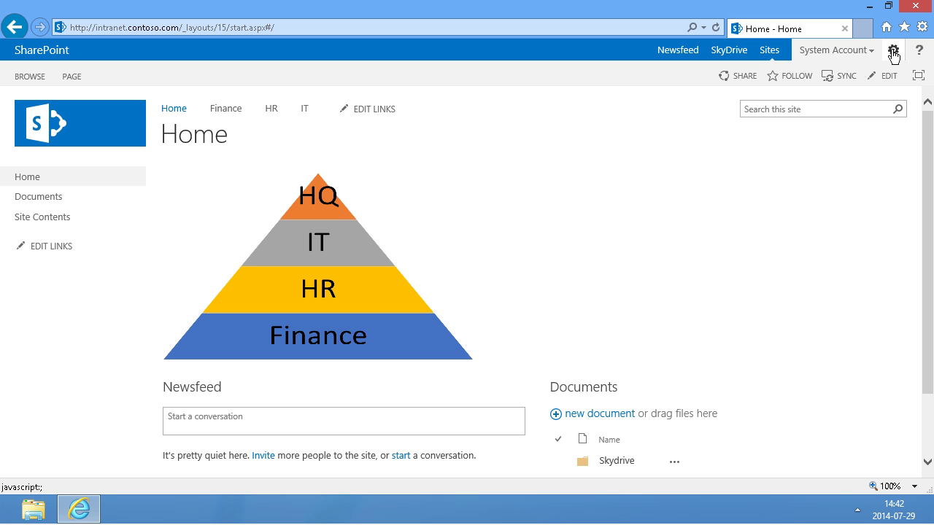
click(893, 56)
click(868, 237)
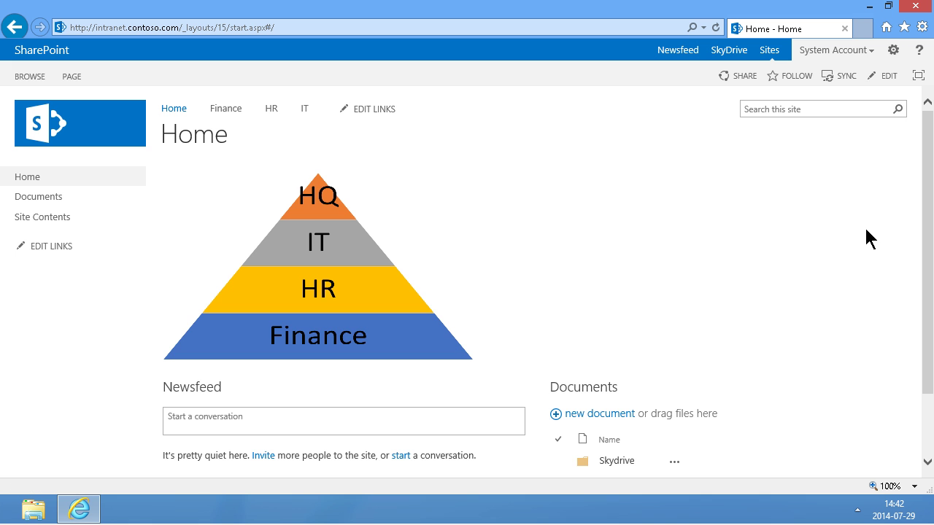
drag(925, 181, 926, 272)
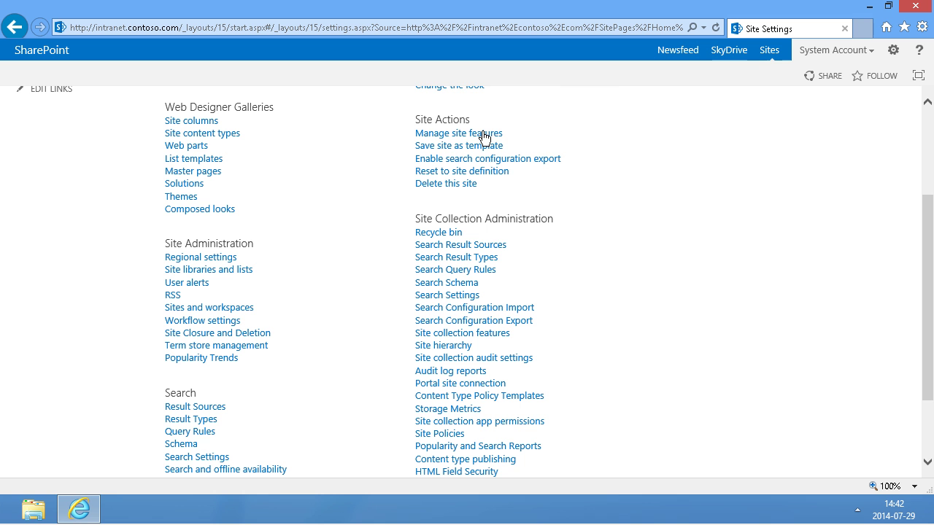
click(468, 334)
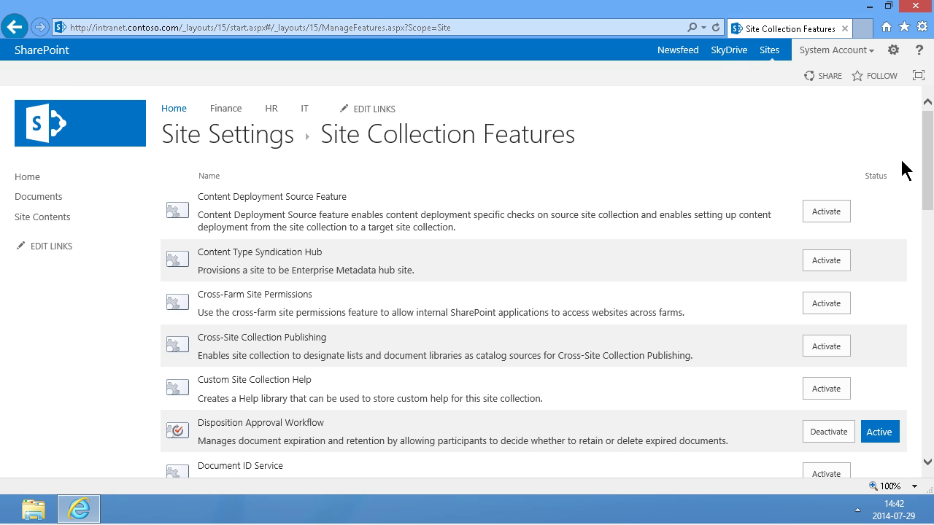
drag(926, 139, 927, 360)
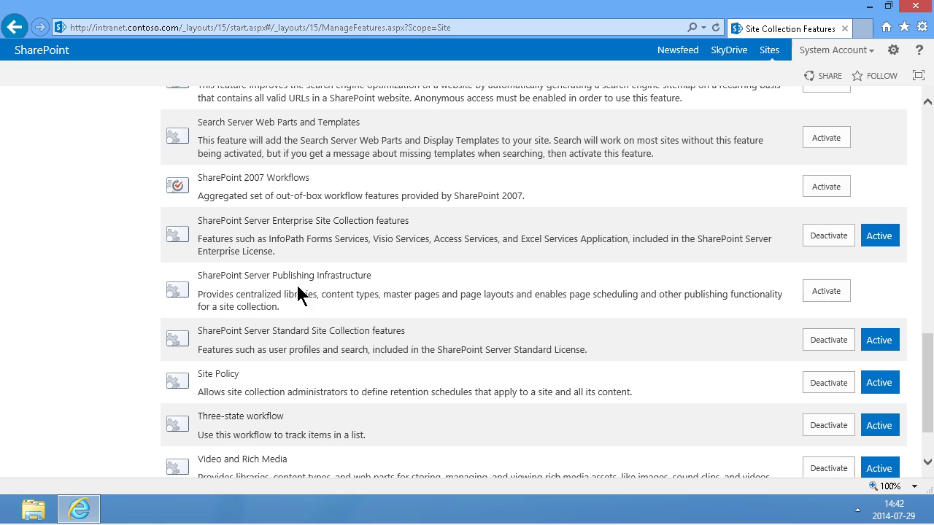
click(829, 292)
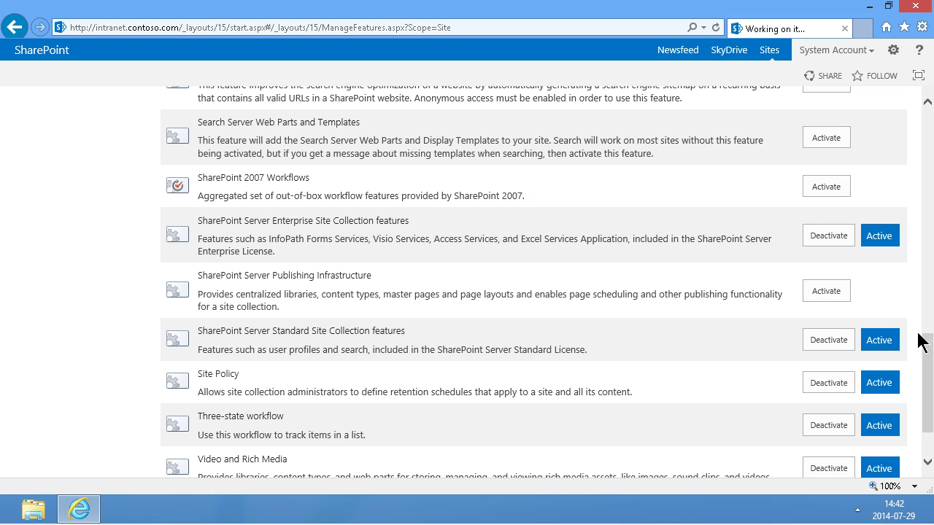
click(929, 125)
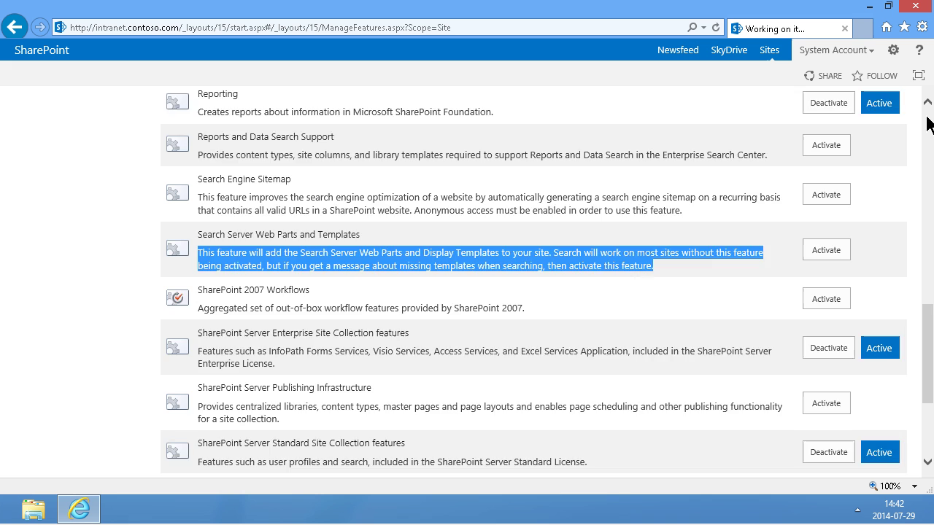
click(928, 124)
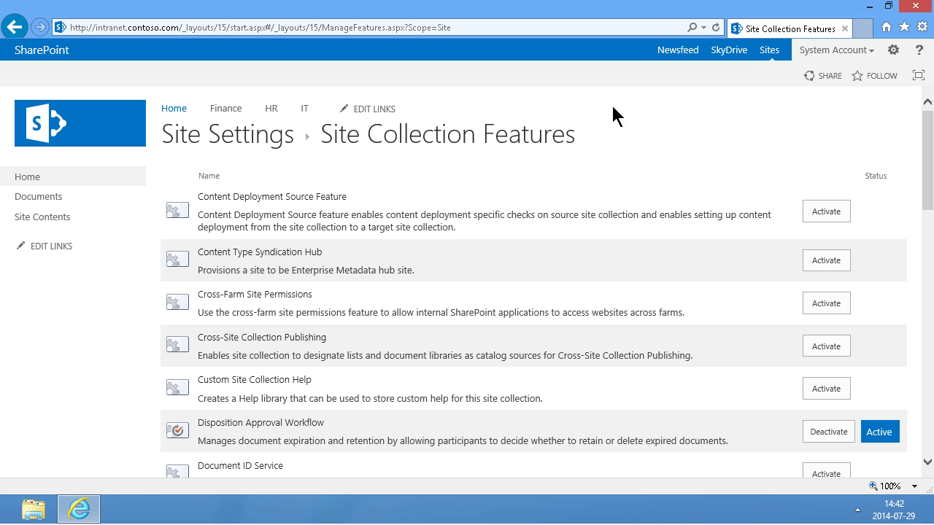
click(49, 247)
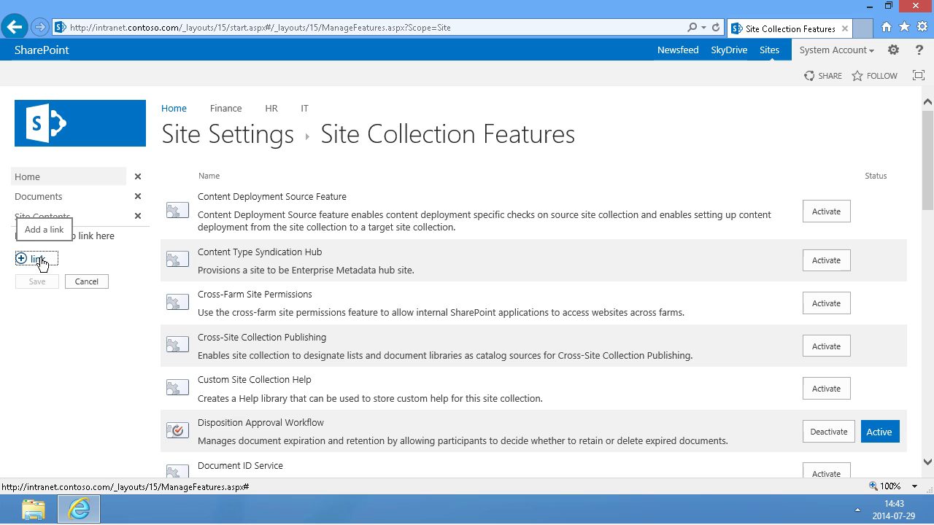
click(41, 261)
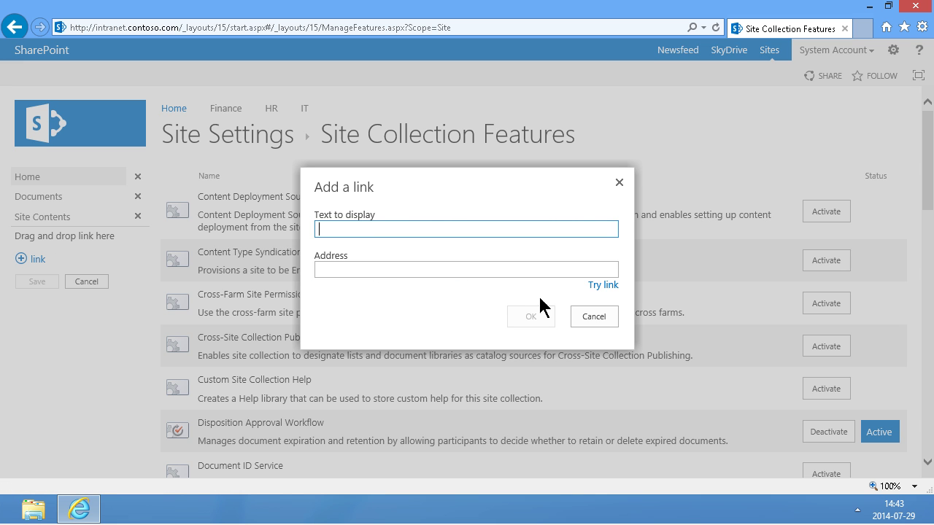
click(594, 316)
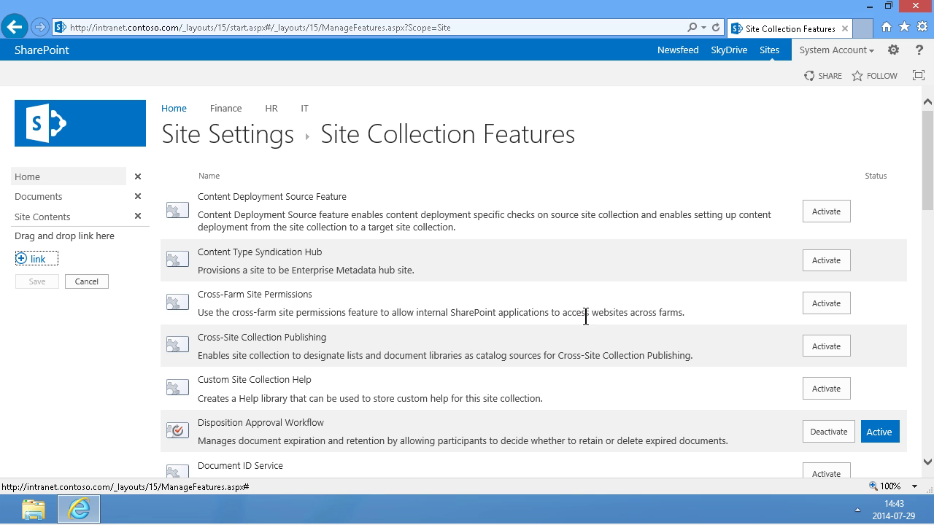
- Open the Navigation settings from the top-level site's site settings
click(894, 51)
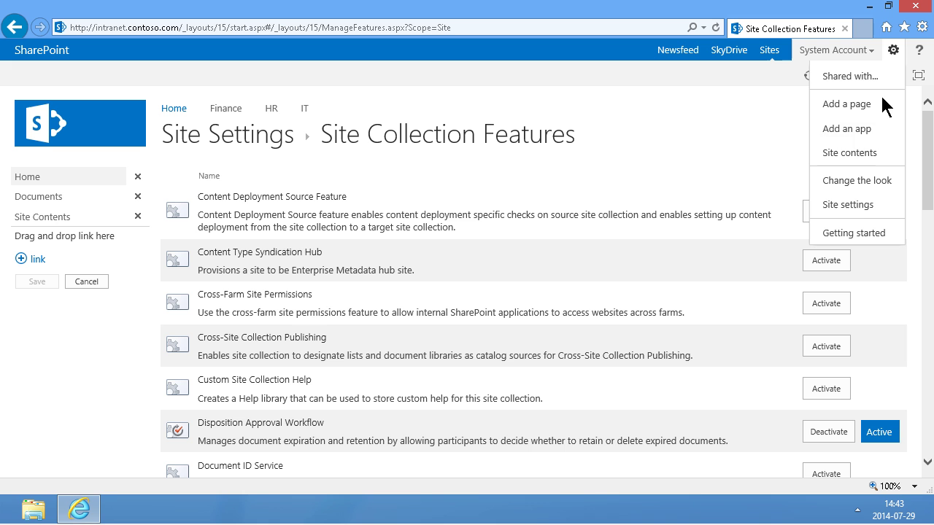
click(855, 206)
click(542, 307)
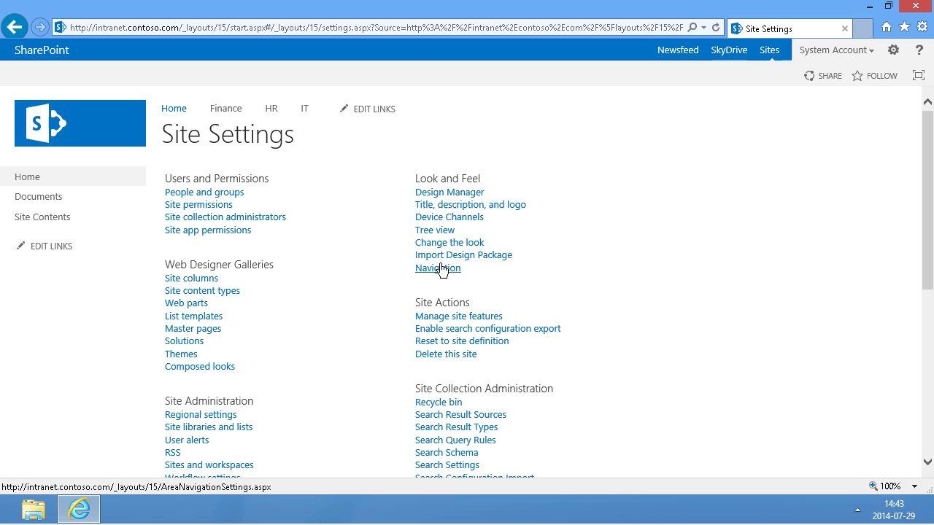
click(437, 269)
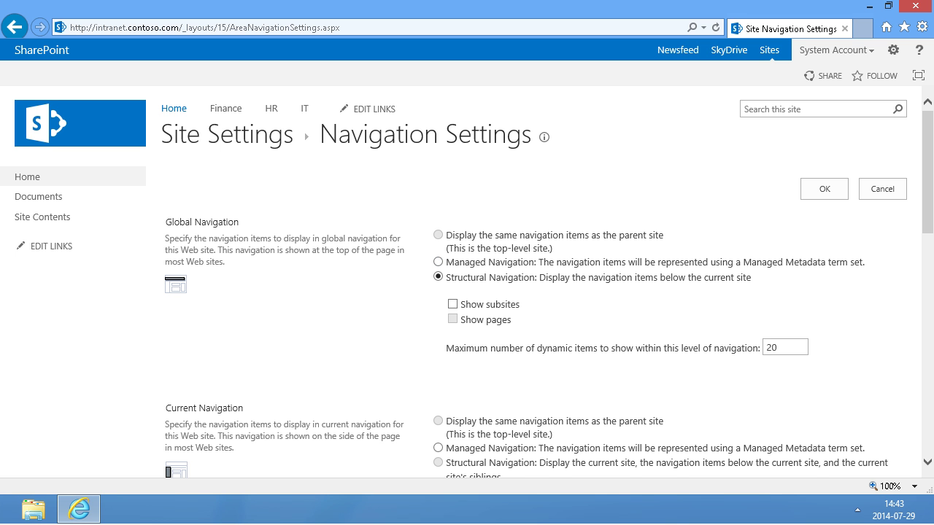
drag(927, 167, 919, 340)
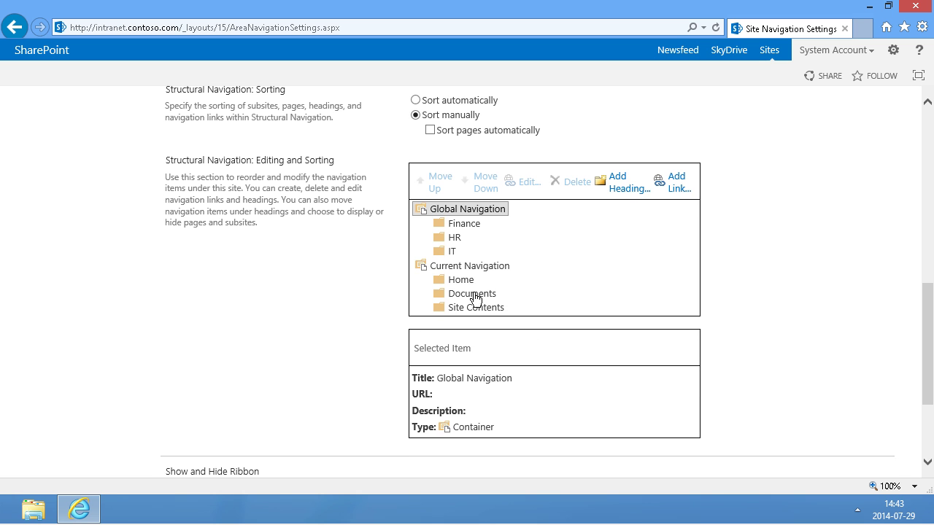
click(487, 272)
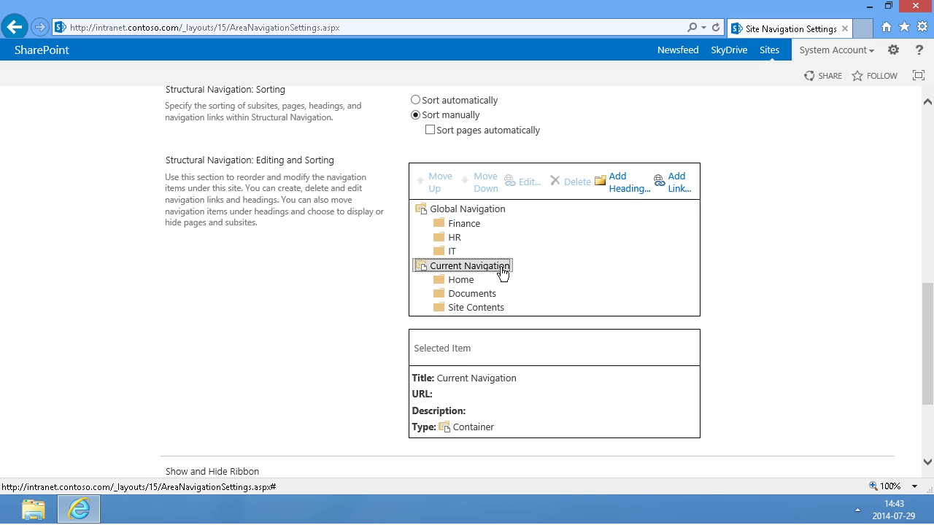
click(674, 183)
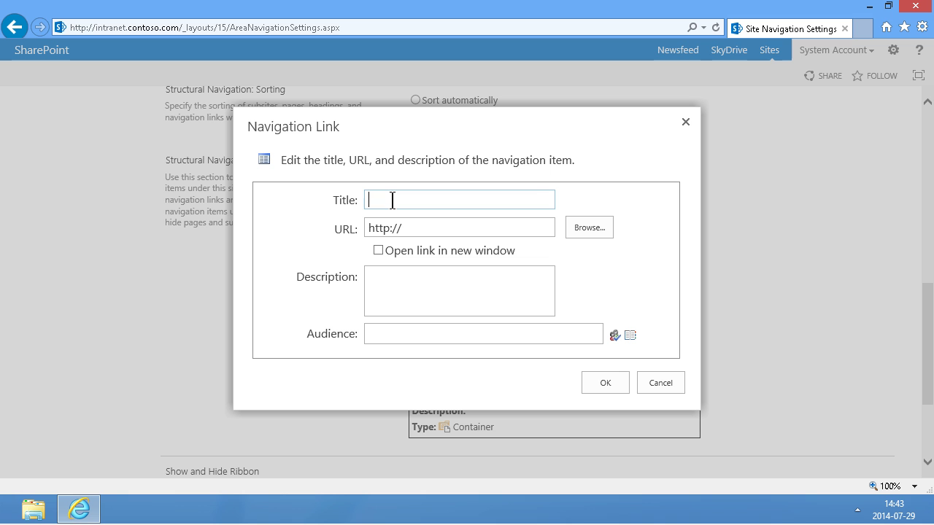
text(kalmstrom.com)
key(Tab)
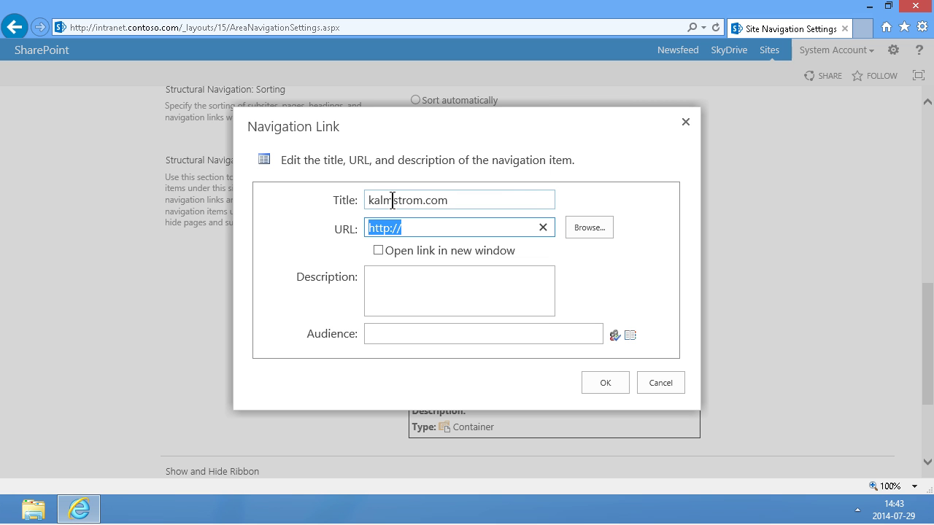
key(End)
text(www)
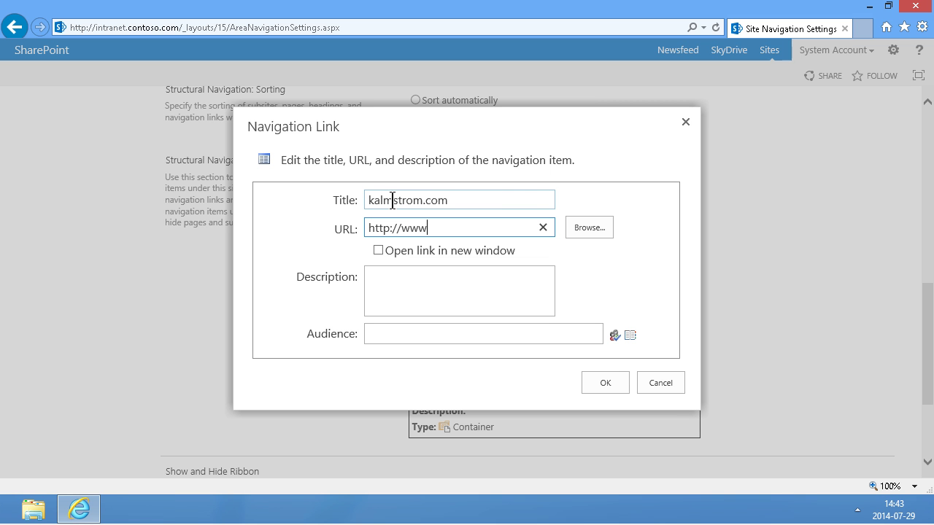
text(.kalmstrom.com)
key(Tab)
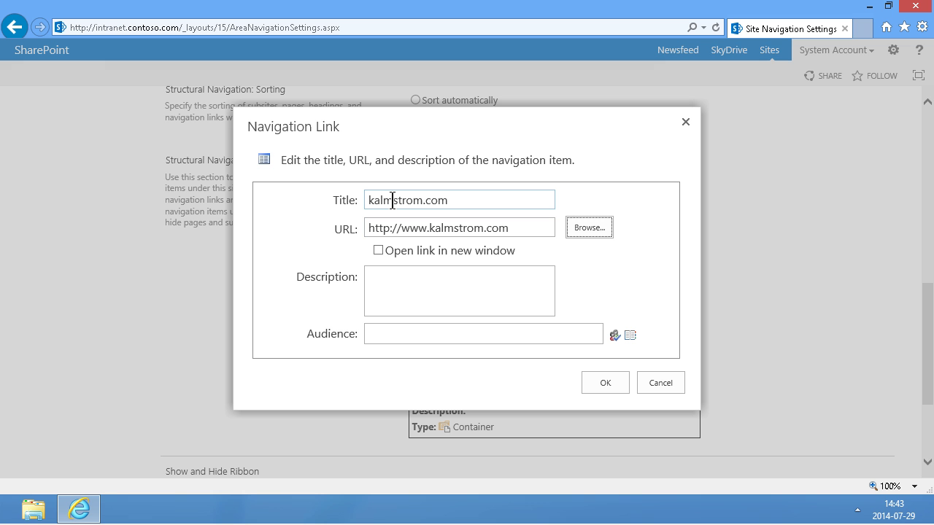
key(Tab)
click(599, 384)
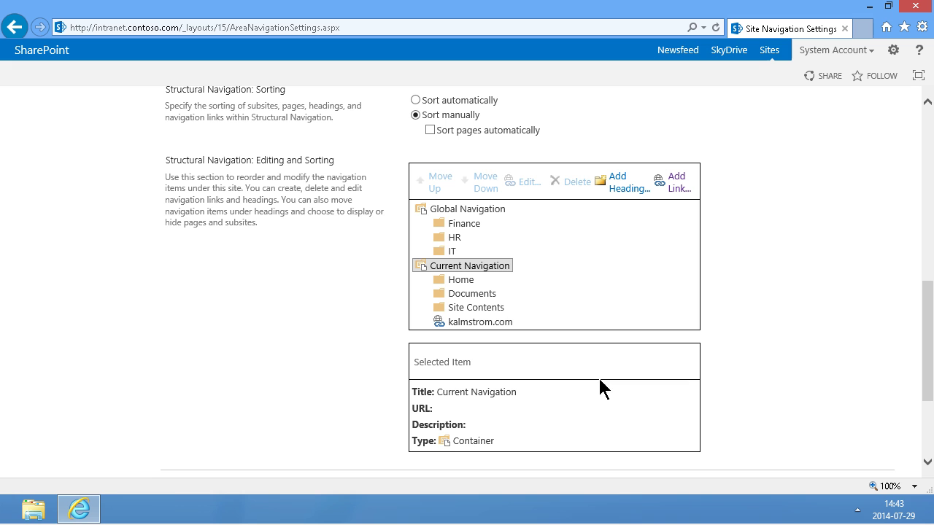
- Nest the kalmstrom.com link under Site Contents in Current Navigation
click(487, 323)
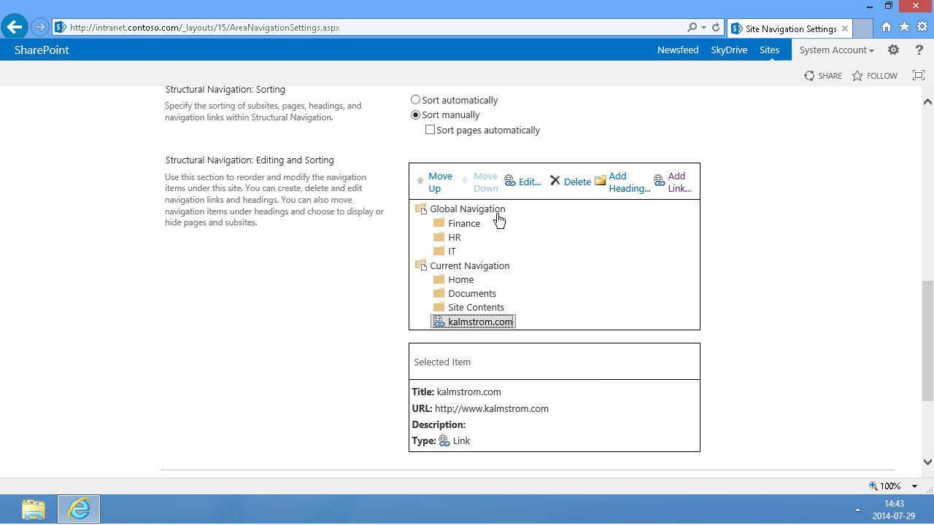
click(440, 182)
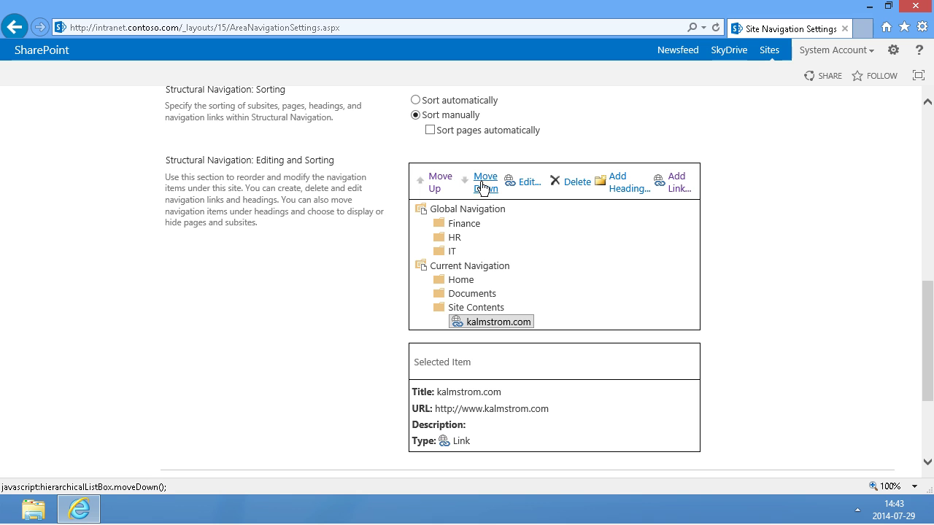
click(925, 408)
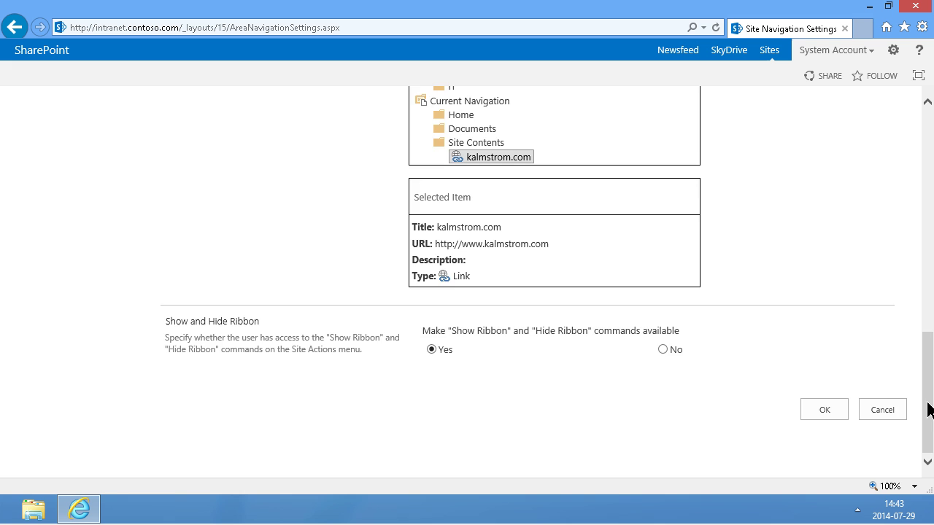
drag(926, 409, 927, 366)
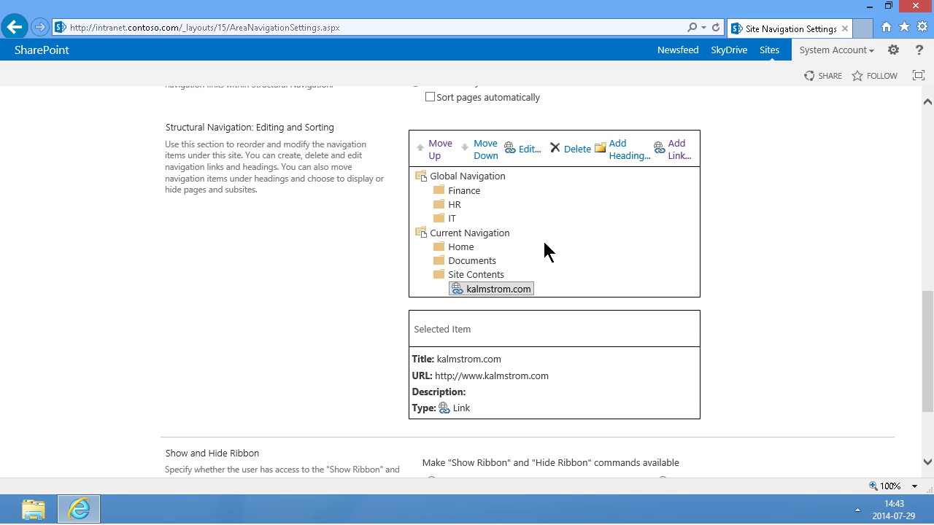
- Set the kalmstrom.com link to open in a new window and save the navigation settings
click(537, 150)
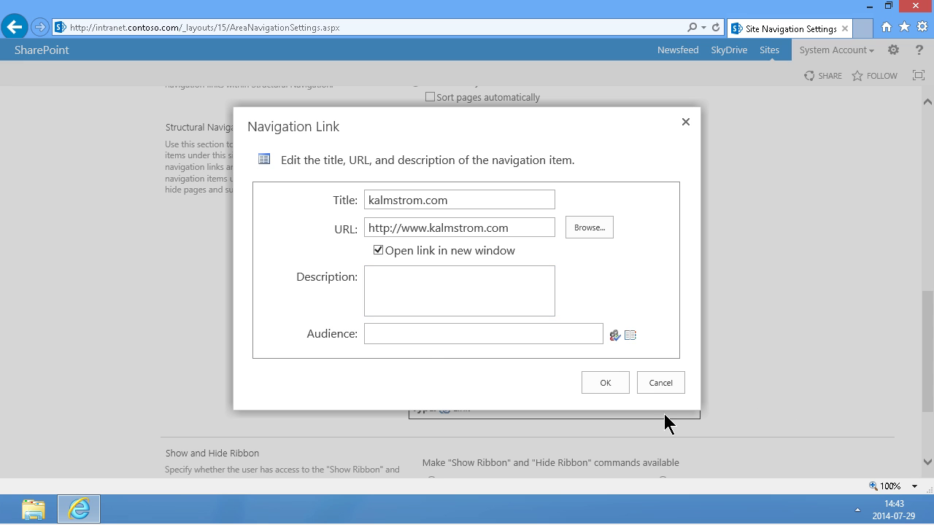
click(606, 383)
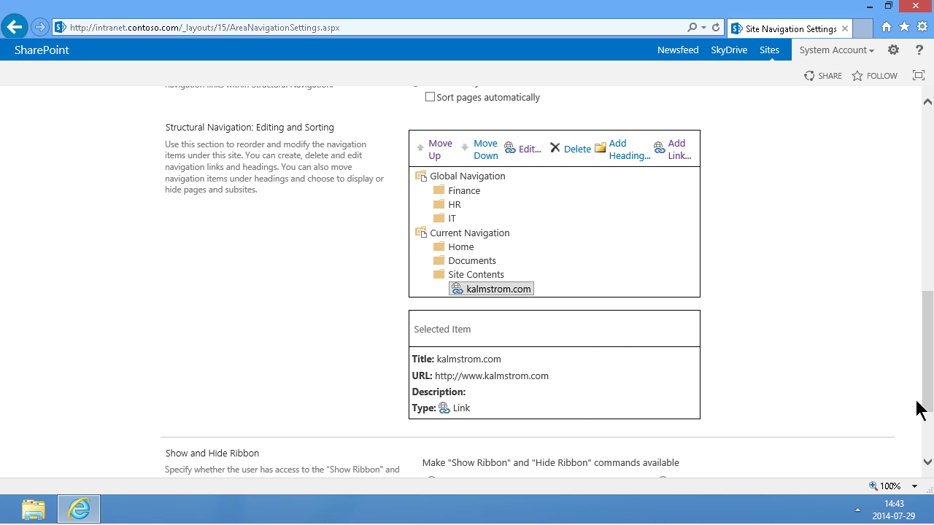
drag(922, 406, 929, 458)
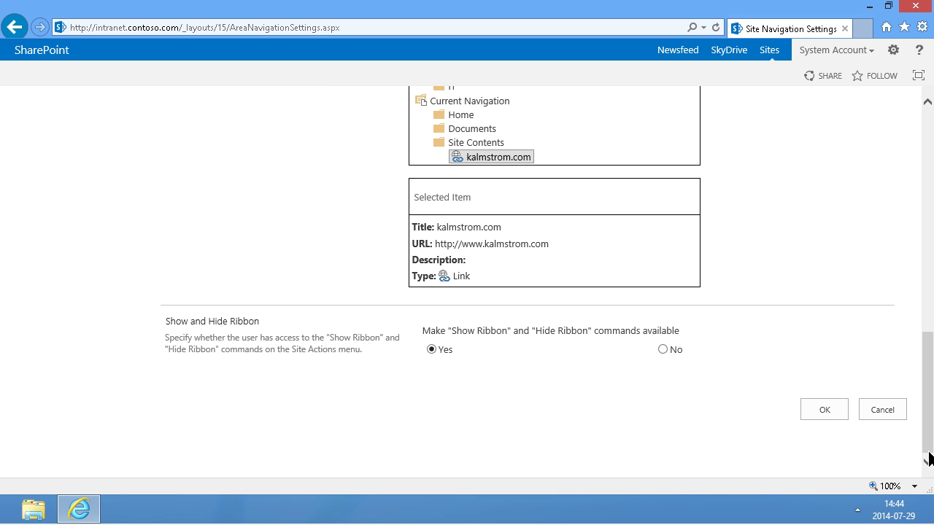
click(837, 411)
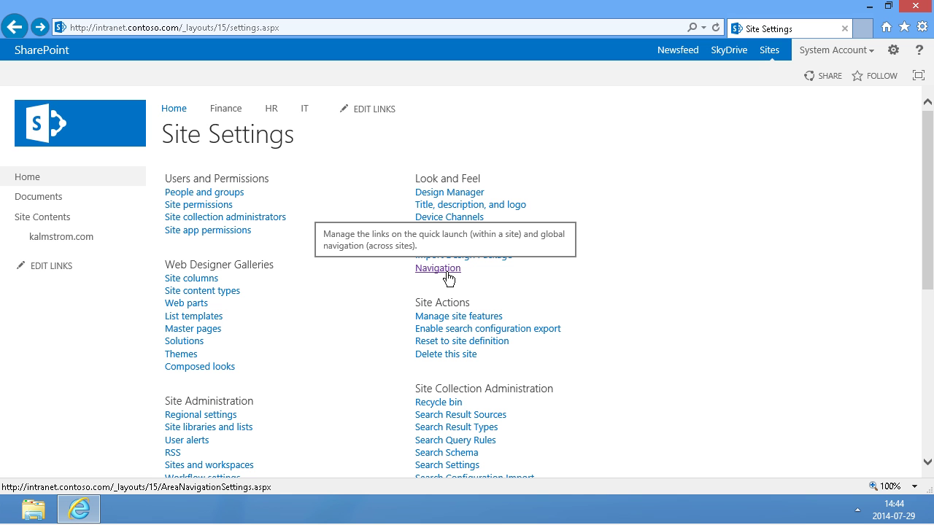
- Reopen the Navigation settings and enable showing subsites in the structural global navigation
click(446, 272)
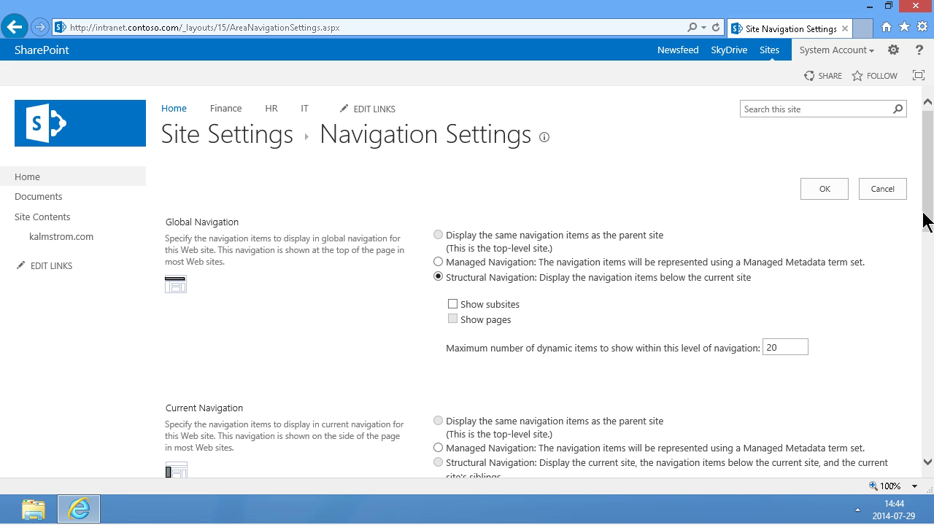
drag(928, 219, 925, 375)
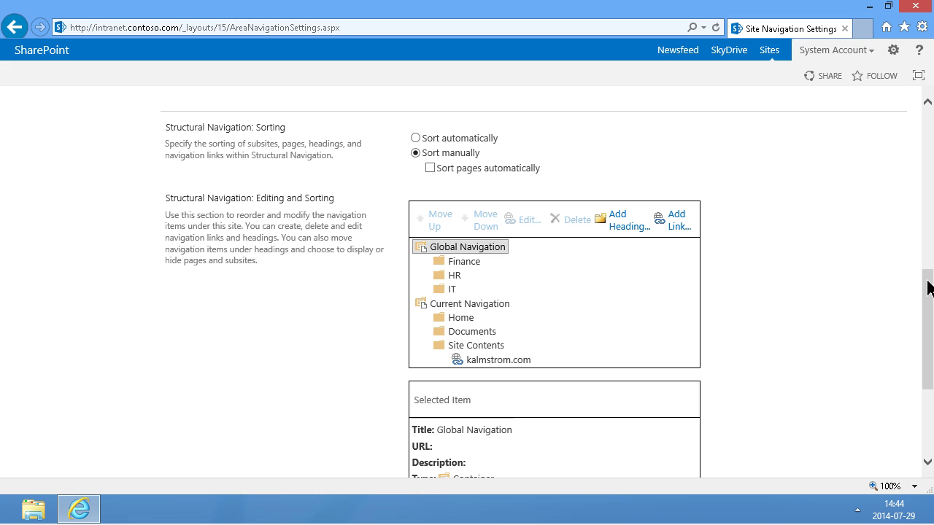
click(929, 134)
click(930, 118)
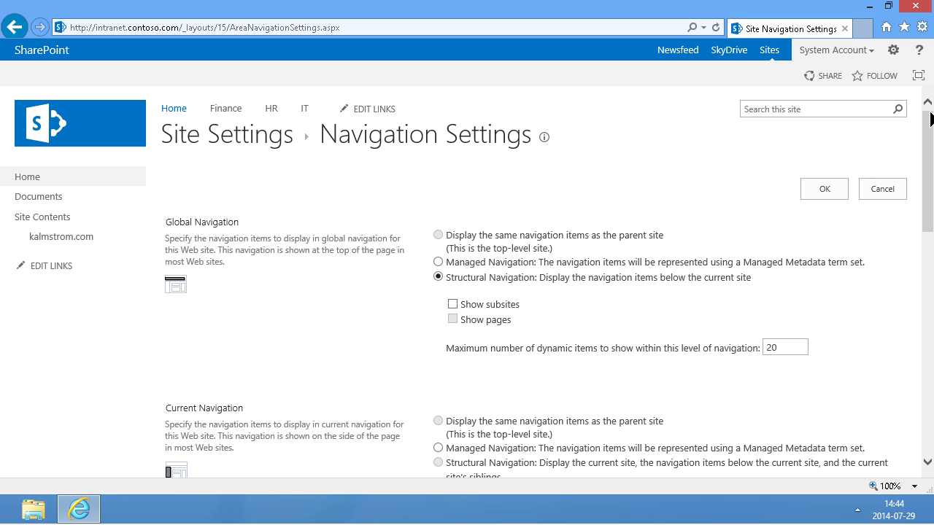
click(453, 304)
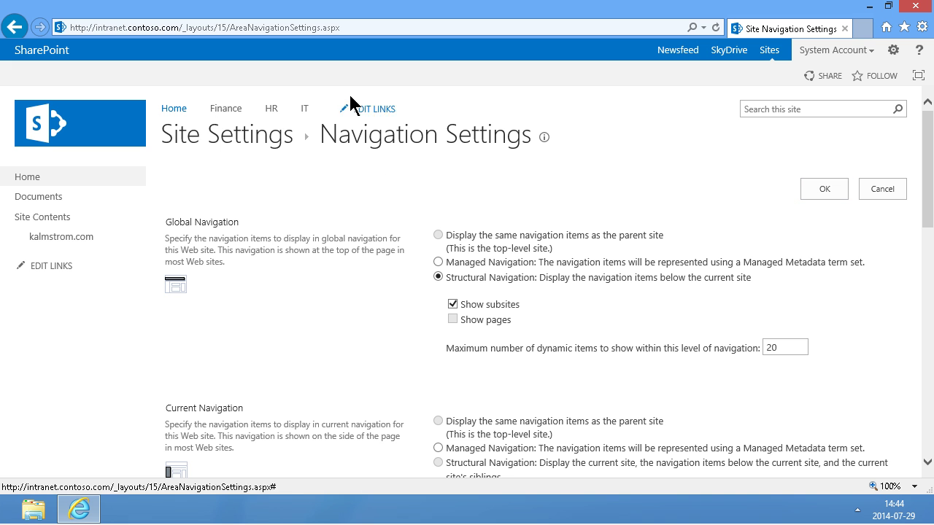
- Delete the Finance, HR and IT headings from Global Navigation, keeping the subsite entries with the same names
drag(930, 133, 930, 306)
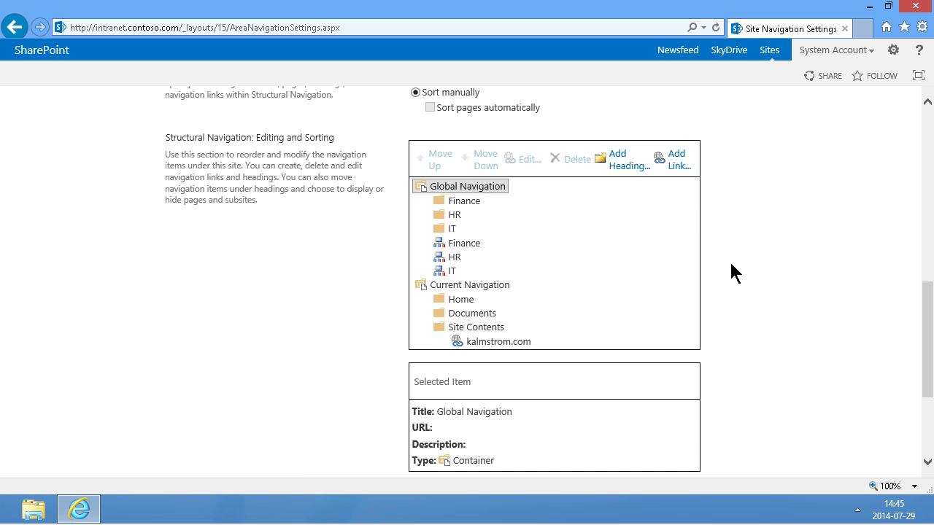
click(454, 205)
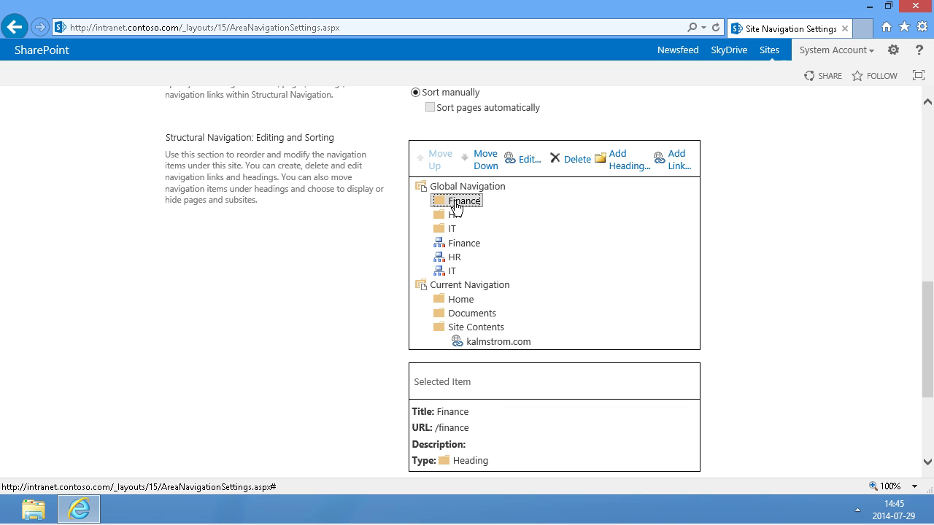
click(577, 163)
click(578, 164)
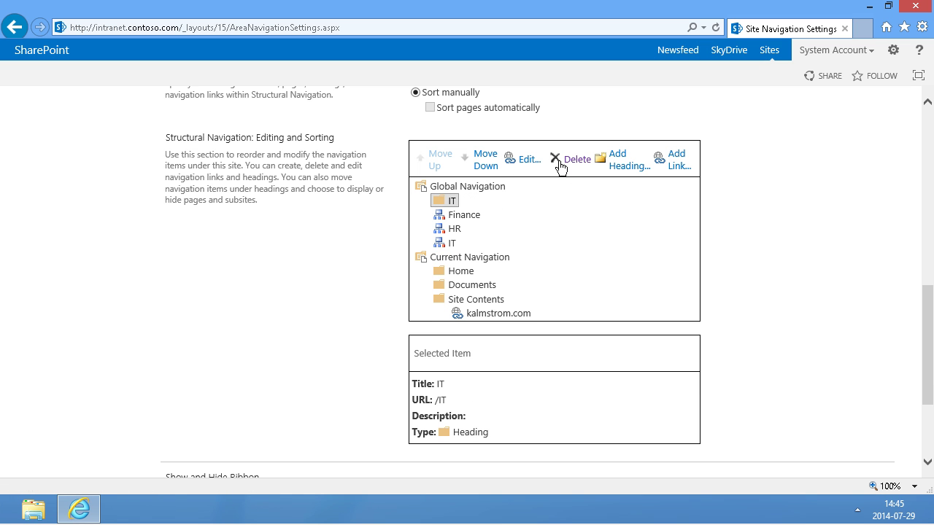
click(576, 163)
- Add a heading titled Department without a URL to Global Navigation
click(611, 165)
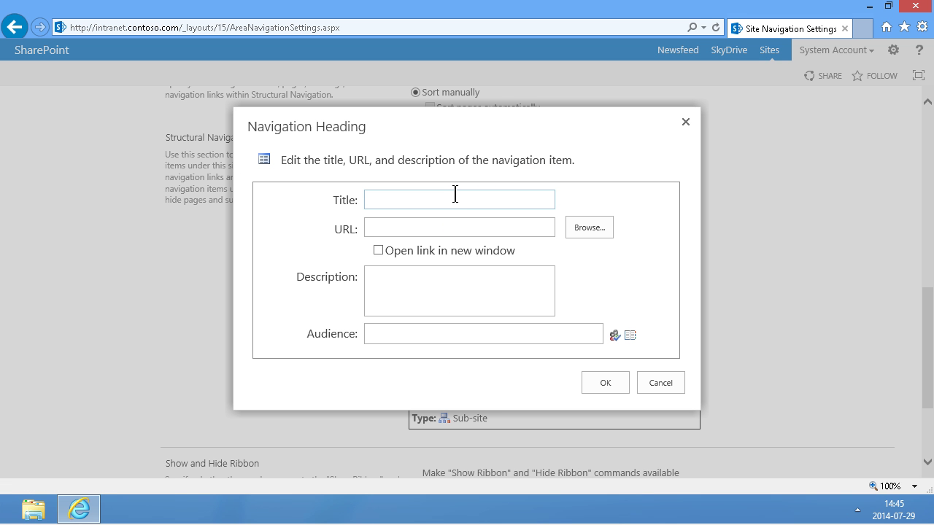
click(452, 198)
text(Department)
click(433, 228)
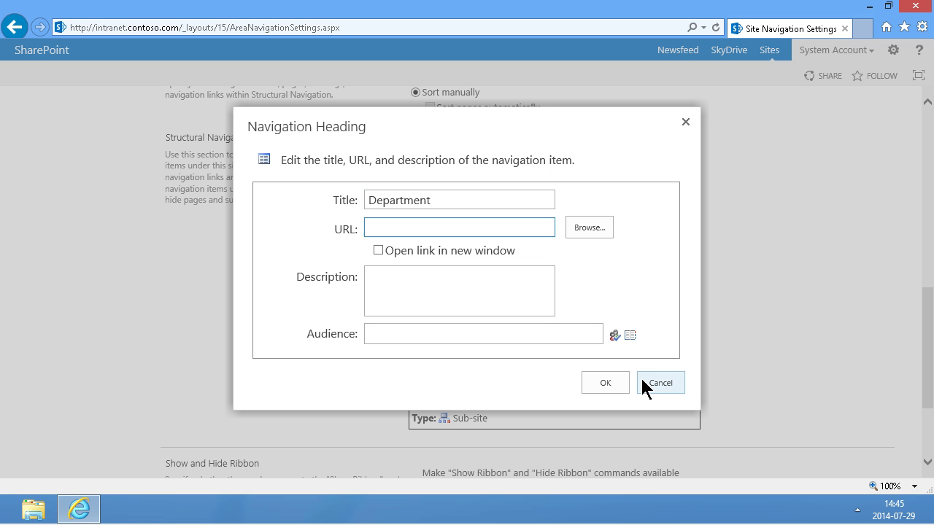
click(609, 386)
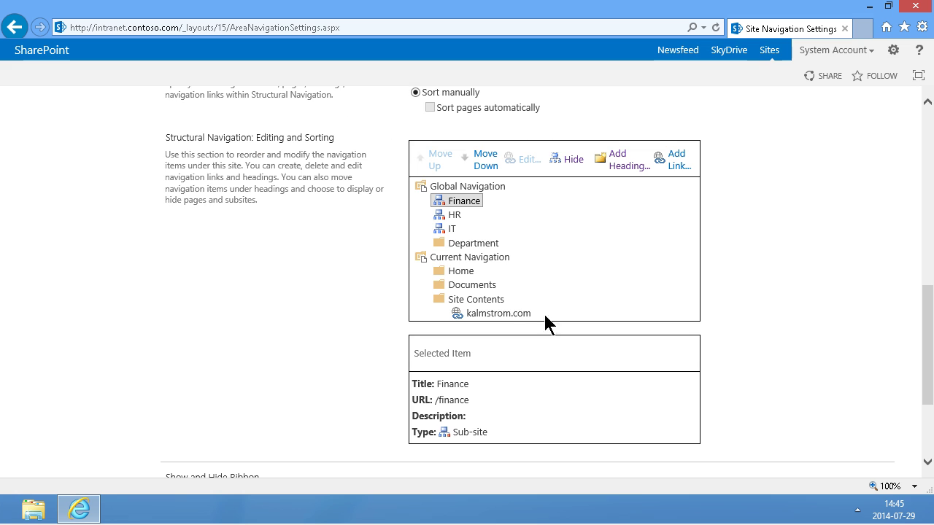
- Rename the Department heading in Global Navigation to Departments
click(494, 243)
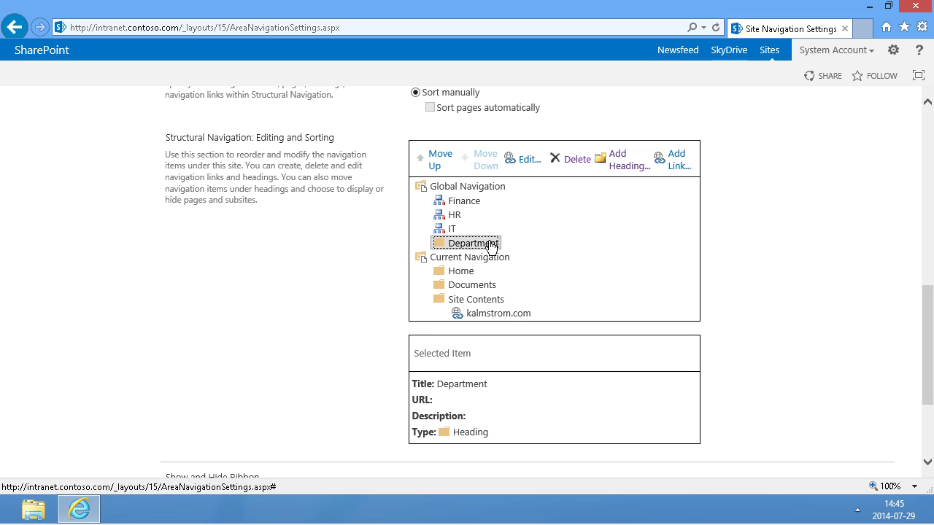
click(533, 160)
click(460, 200)
text(s)
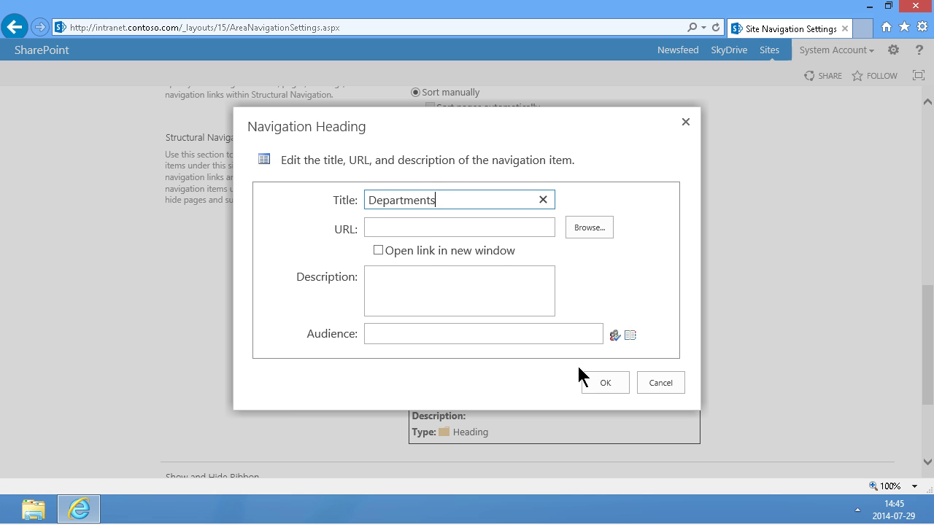
click(605, 384)
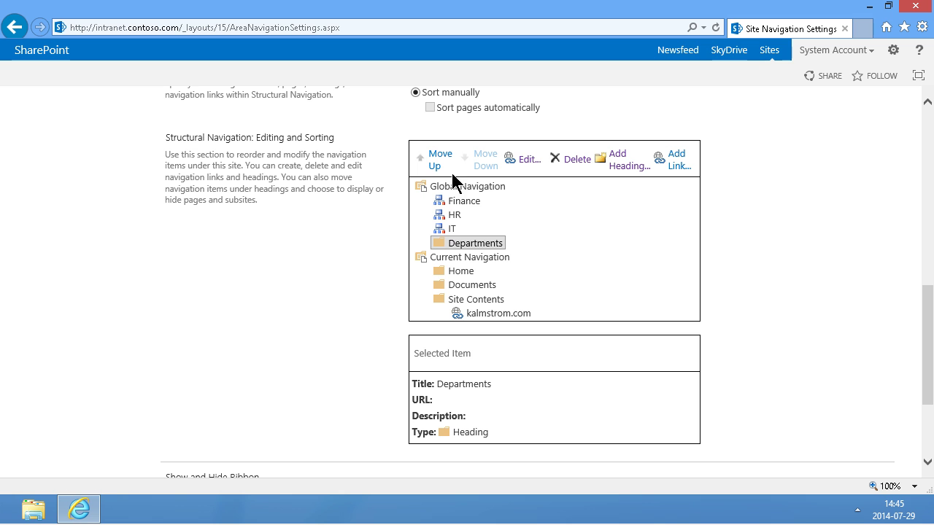
- Move the Finance, HR and IT subsites under the Departments heading in Global Navigation and save the settings
click(464, 201)
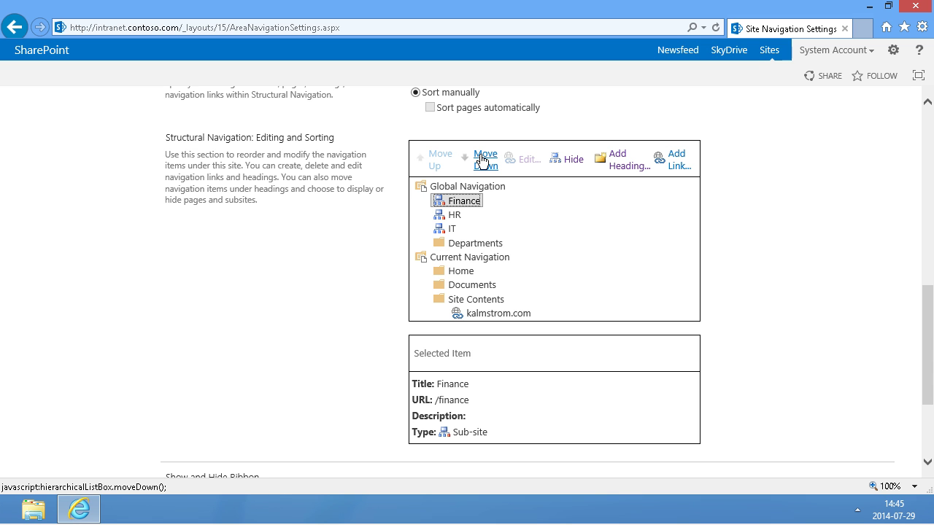
click(483, 160)
click(483, 160)
click(483, 161)
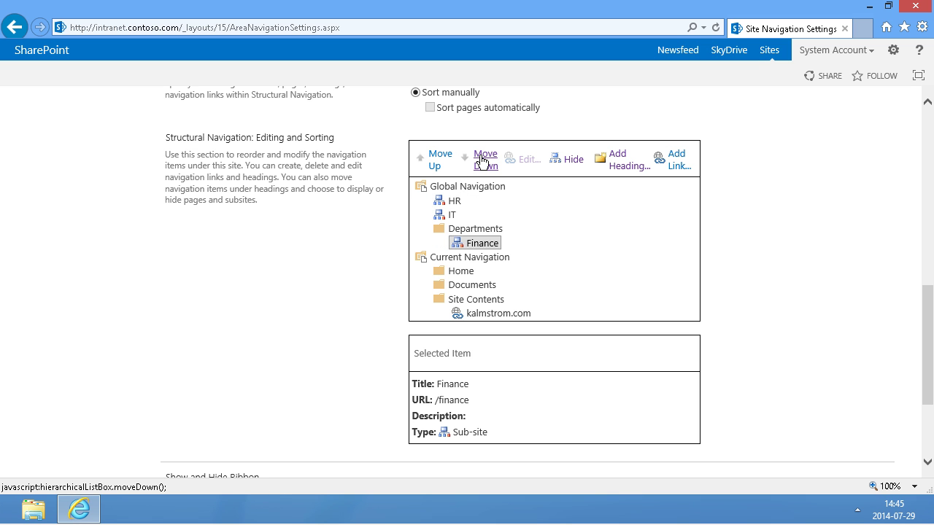
click(455, 207)
click(485, 164)
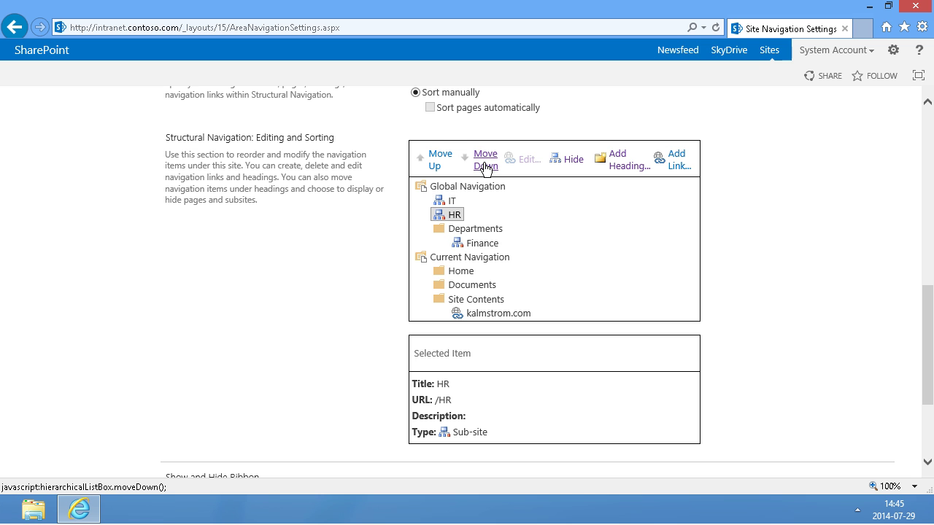
click(485, 162)
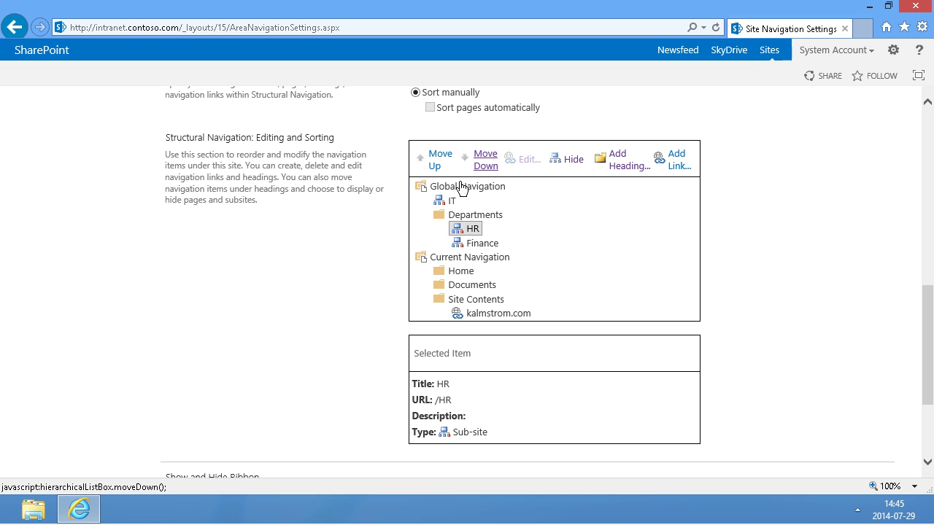
click(452, 202)
click(486, 163)
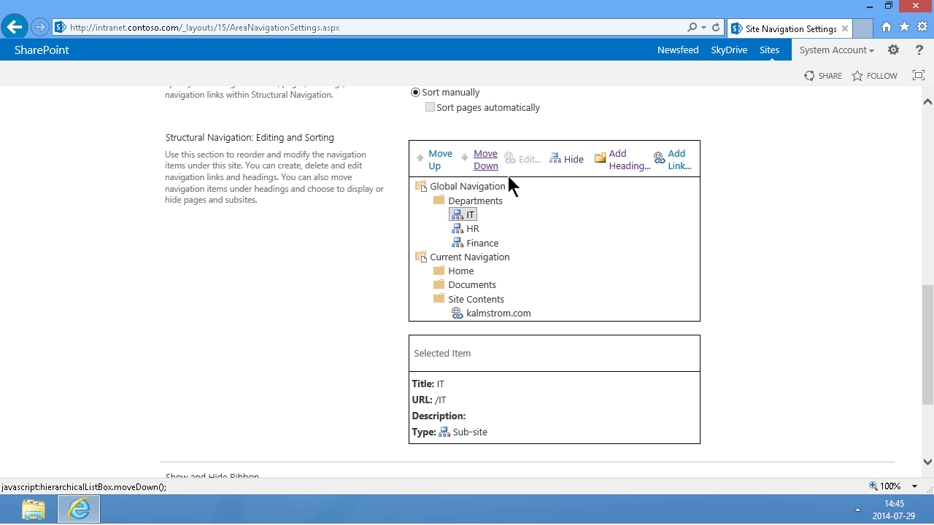
scroll(926, 397, down, 3)
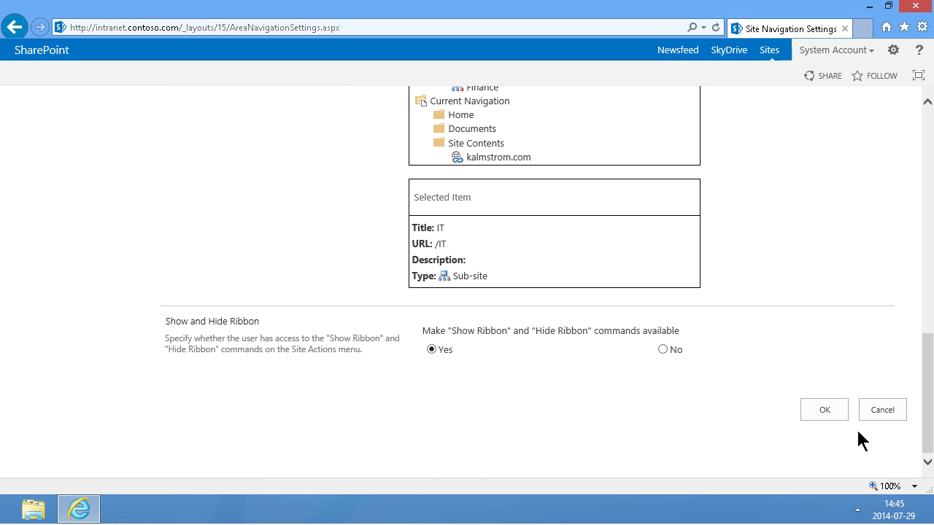
click(824, 412)
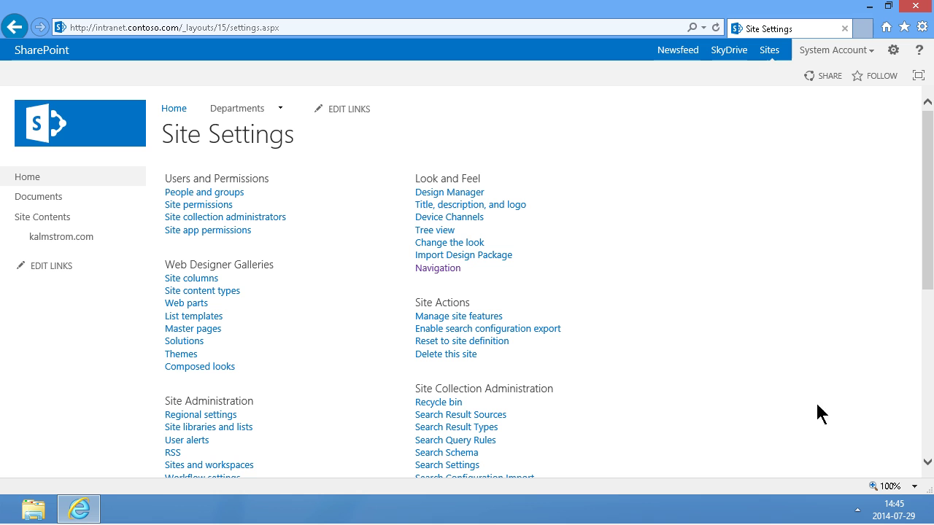
- Test the Departments menu from the home page by going to the HR site and from there to the IT site
click(174, 111)
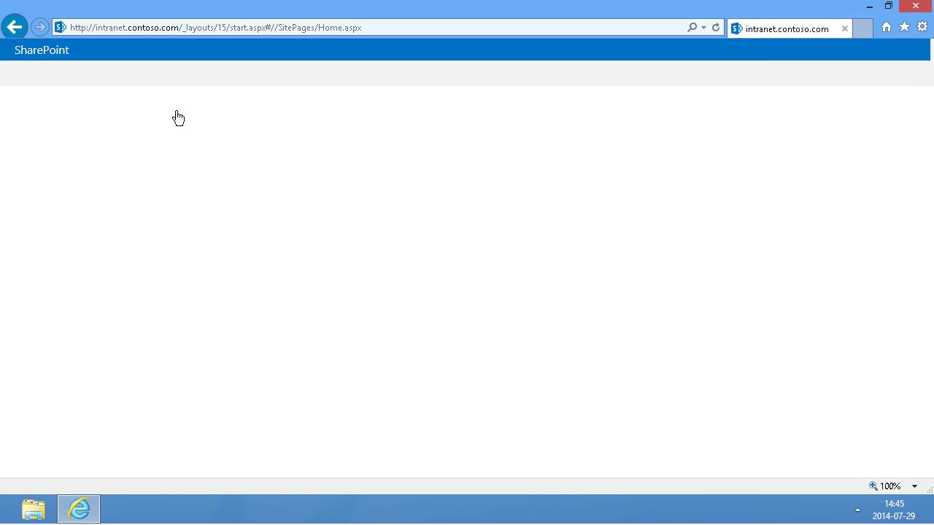
mouse_move(254, 116)
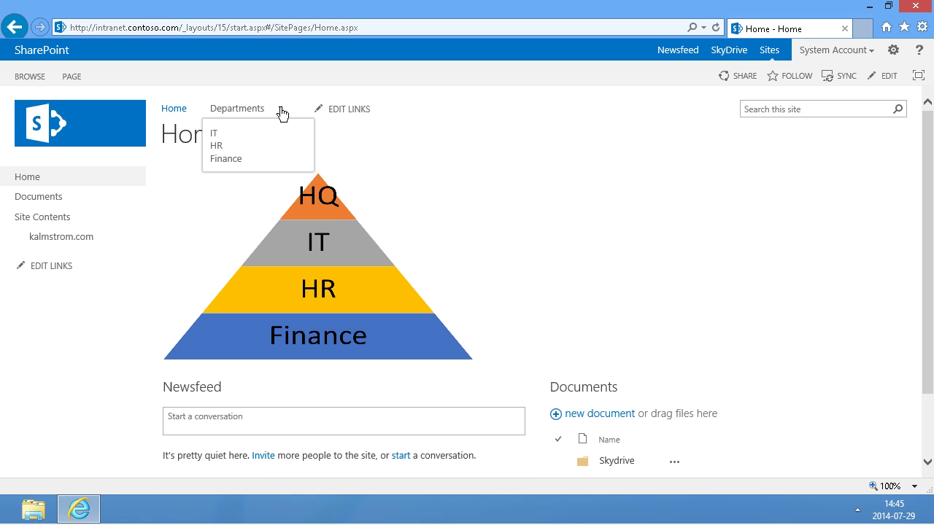
click(216, 146)
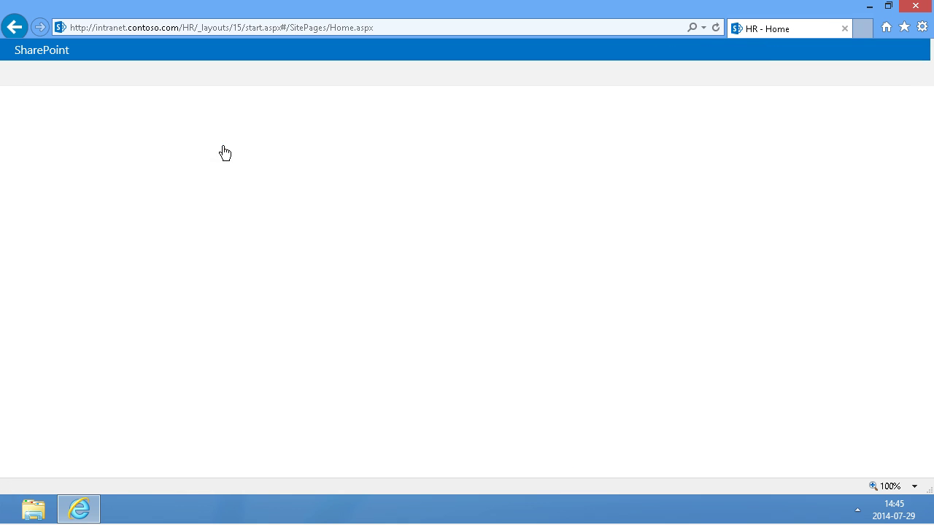
mouse_move(279, 108)
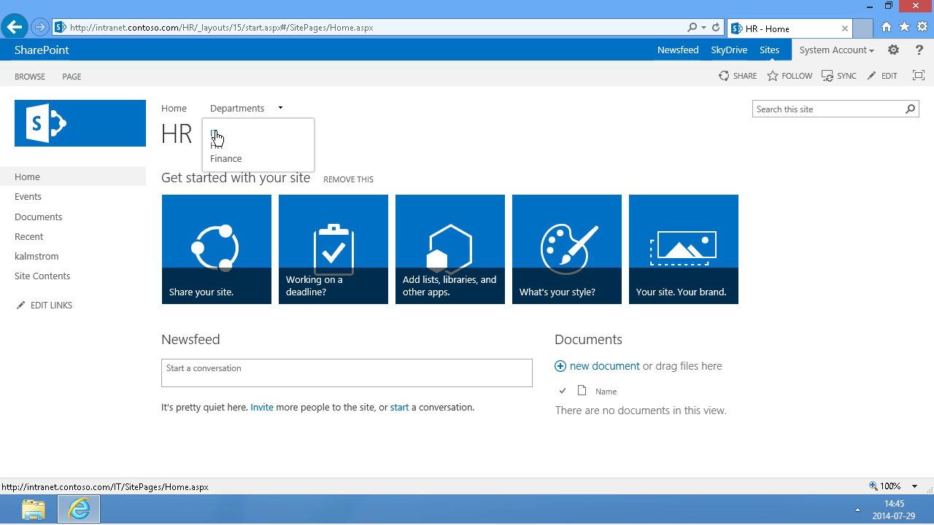
click(216, 136)
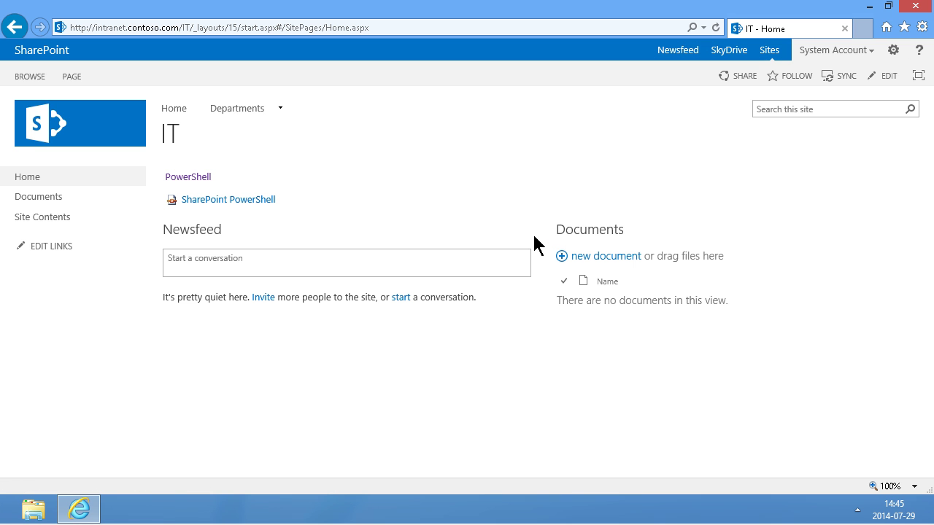